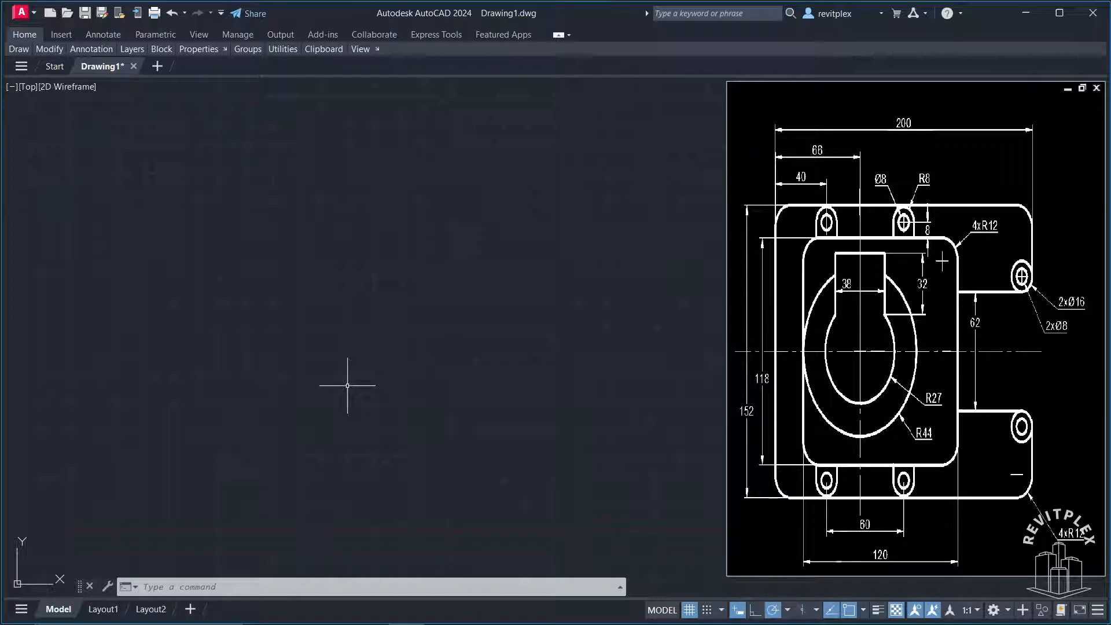
# Draw a rectangle 200 wide and 152 high in the empty drawing as the outer plate outline.
pyautogui.write('rec')
pyautogui.press('Return')
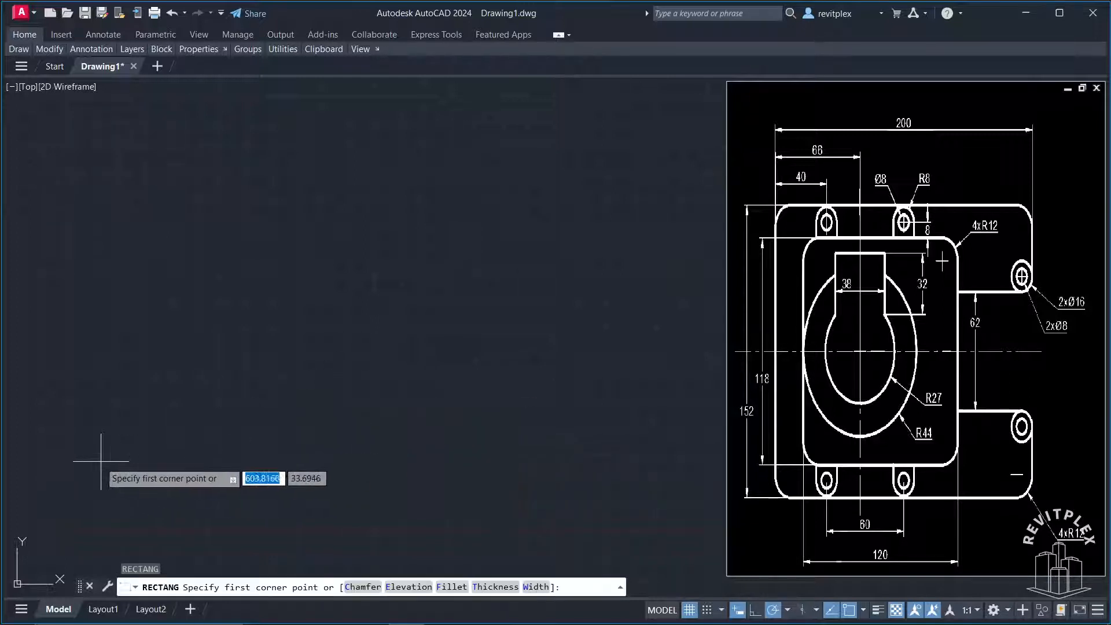
pyautogui.click(90, 481)
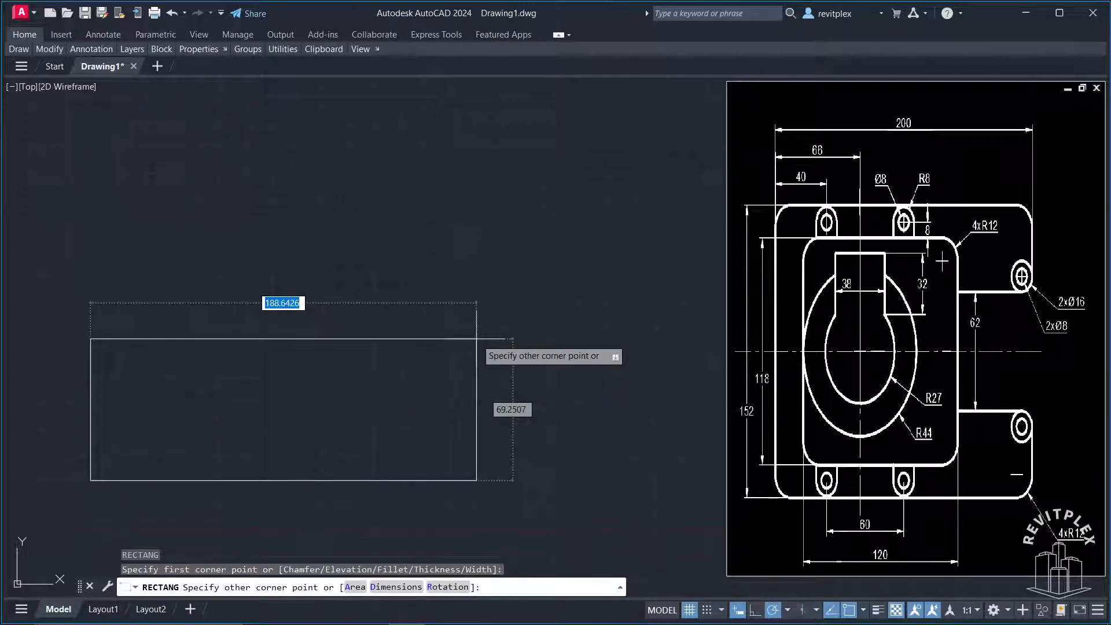
pyautogui.write('200')
pyautogui.press('Tab')
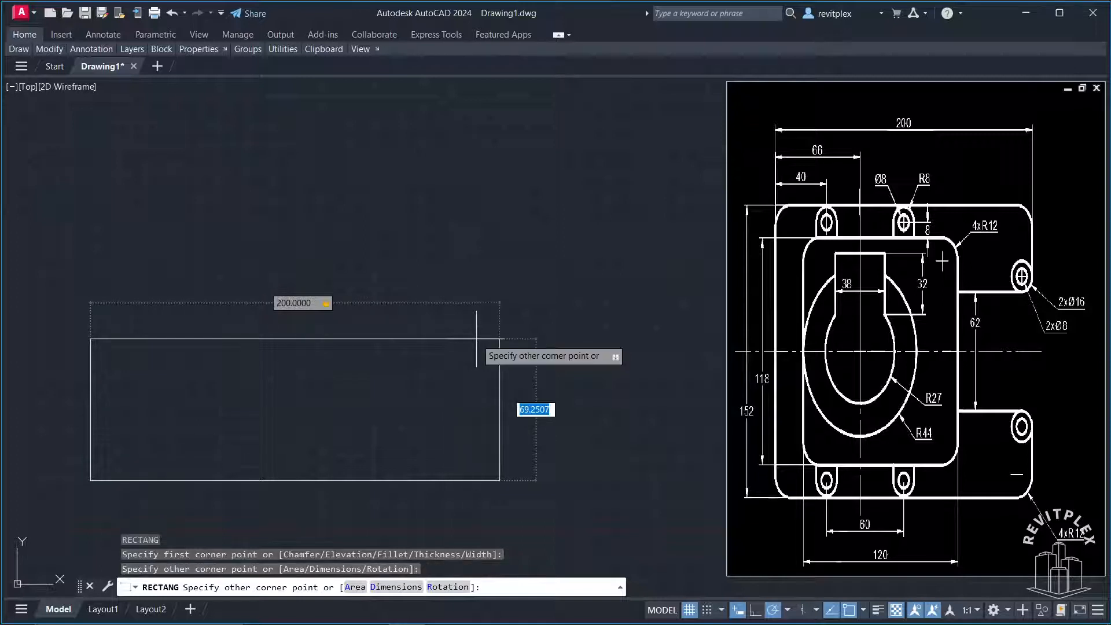
pyautogui.write('152')
pyautogui.press('Return')
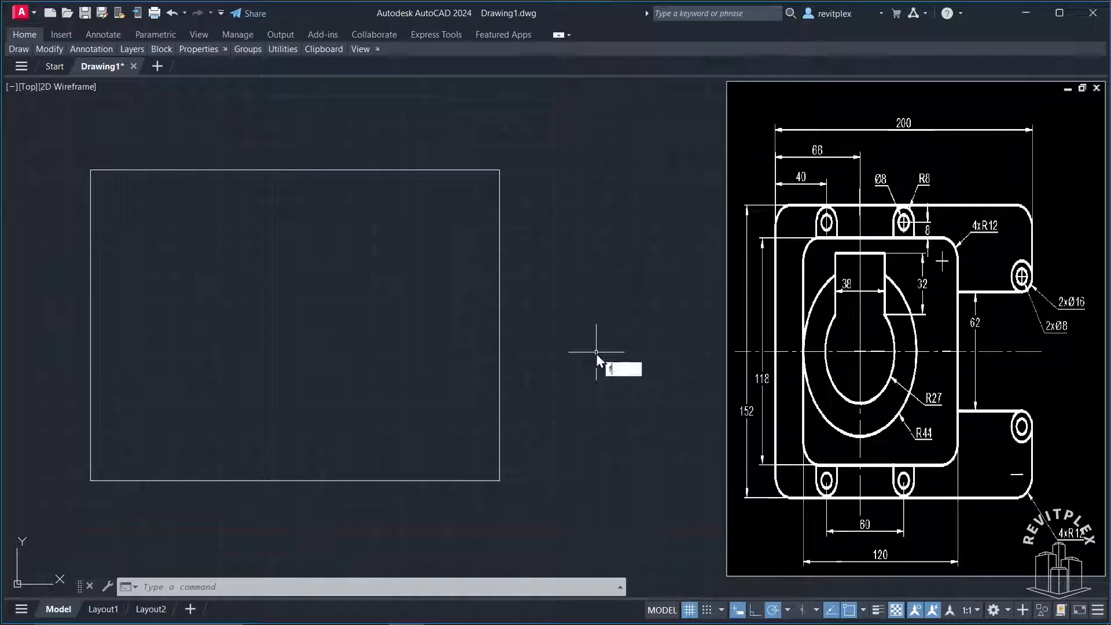
# Fillet all four corners of the outer rectangle at once as a polyline, with a radius of 12.
pyautogui.press('Return')
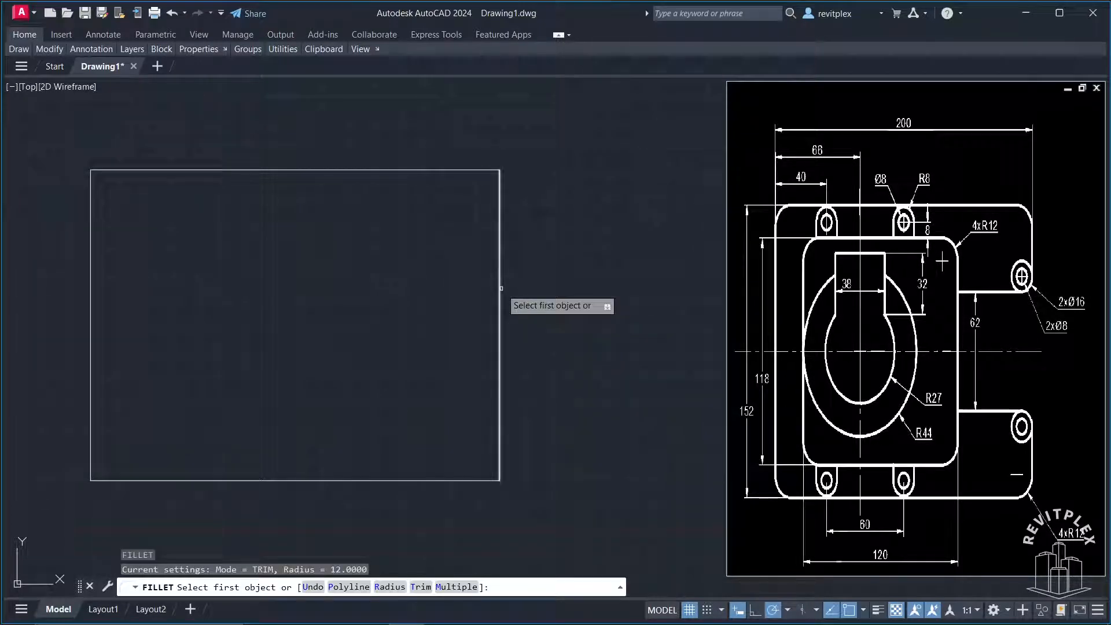
pyautogui.click(389, 586)
pyautogui.write('12')
pyautogui.press('Return')
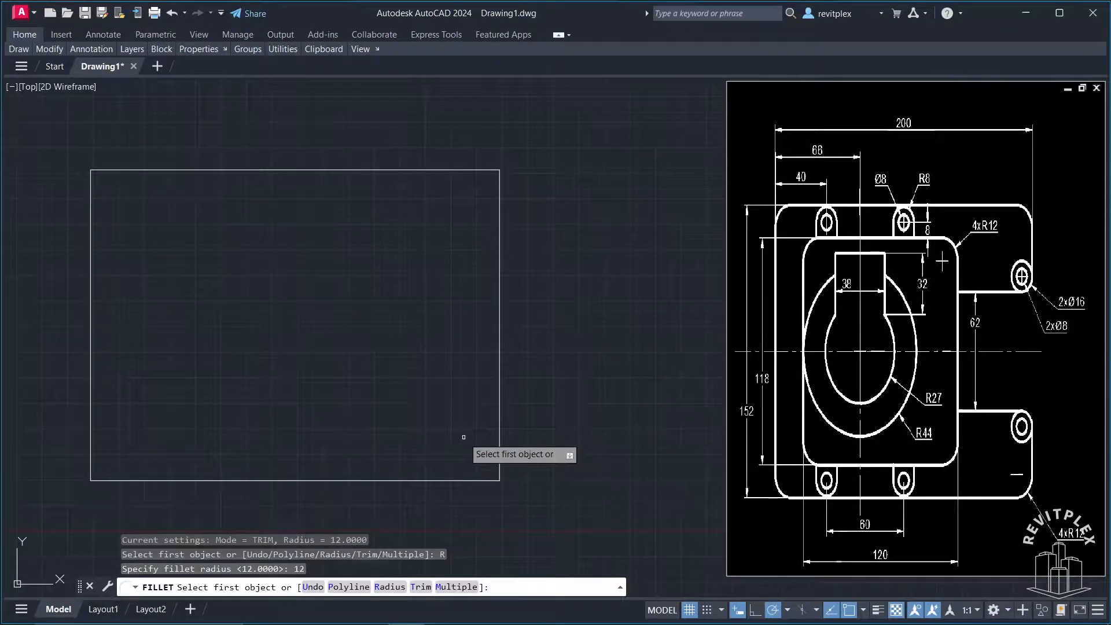
pyautogui.click(342, 587)
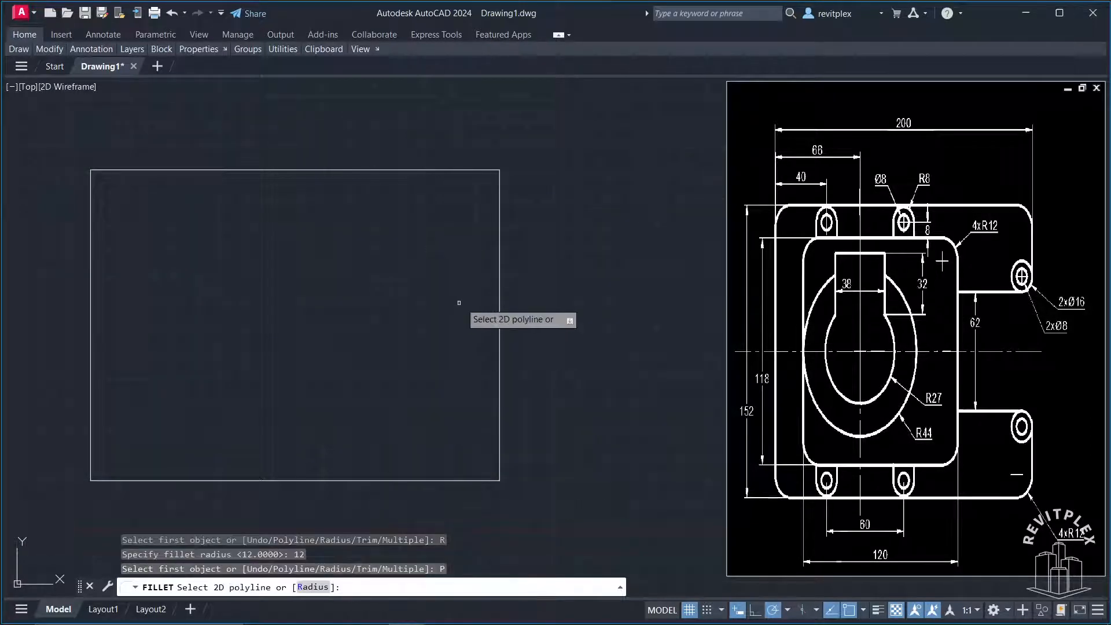
pyautogui.click(502, 293)
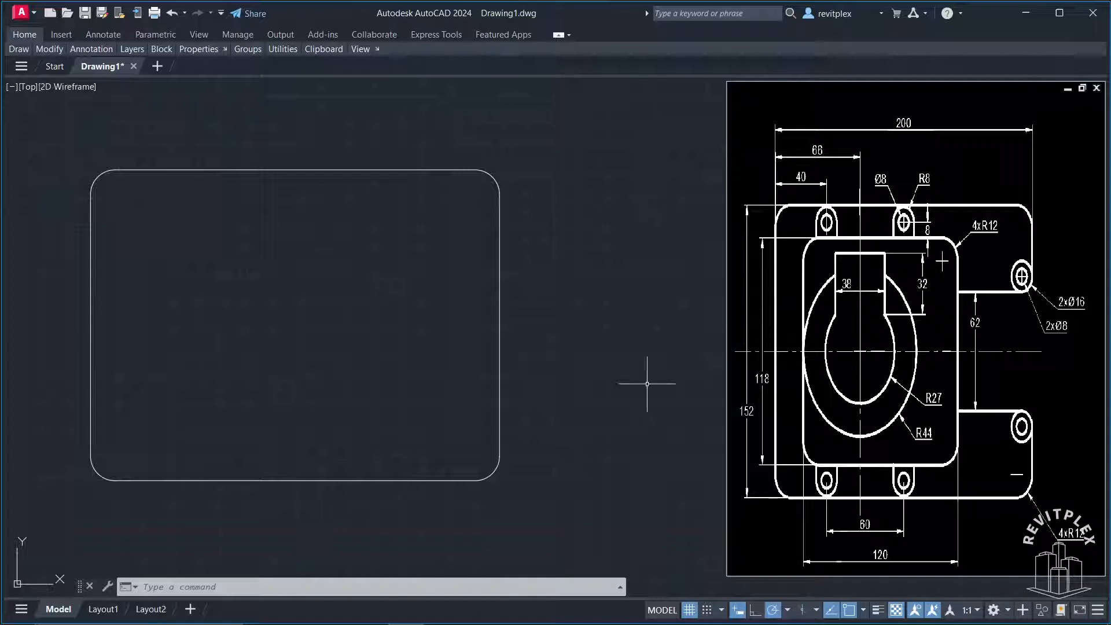
# Draw a second rectangle 120 wide and 118 high in the free space to the right of the plate outline.
pyautogui.write('rec')
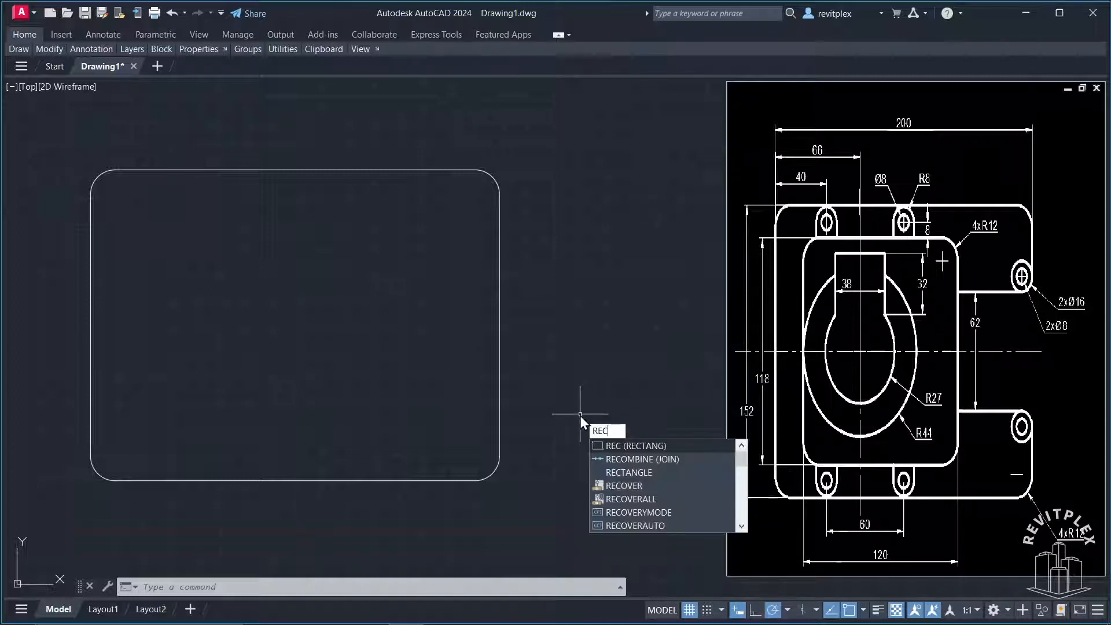
pyautogui.press('Return')
pyautogui.click(524, 404)
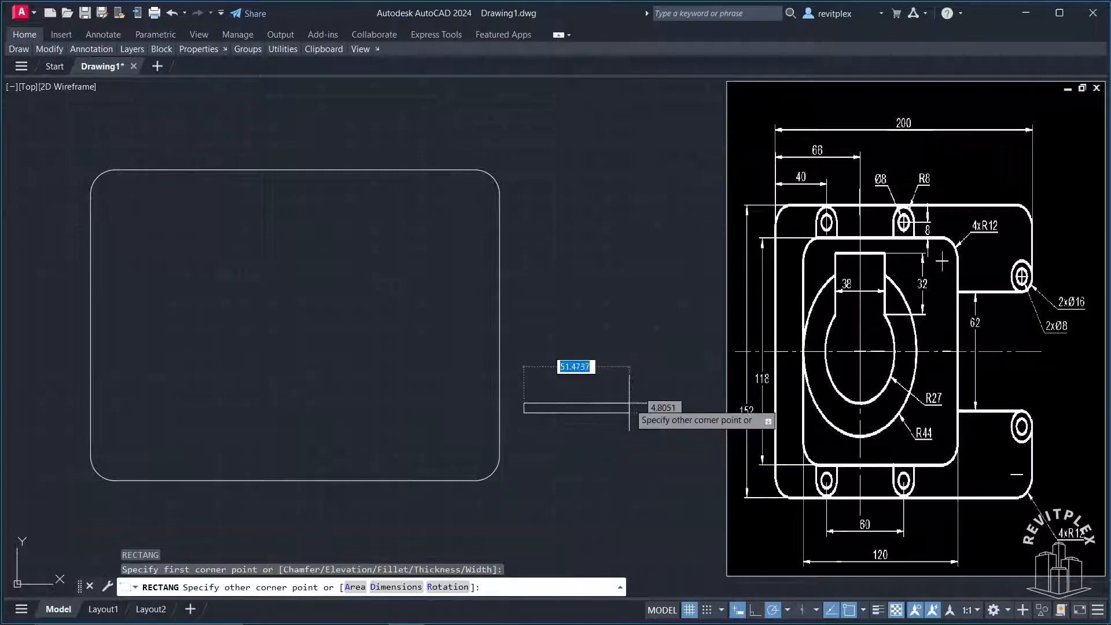
pyautogui.write('120')
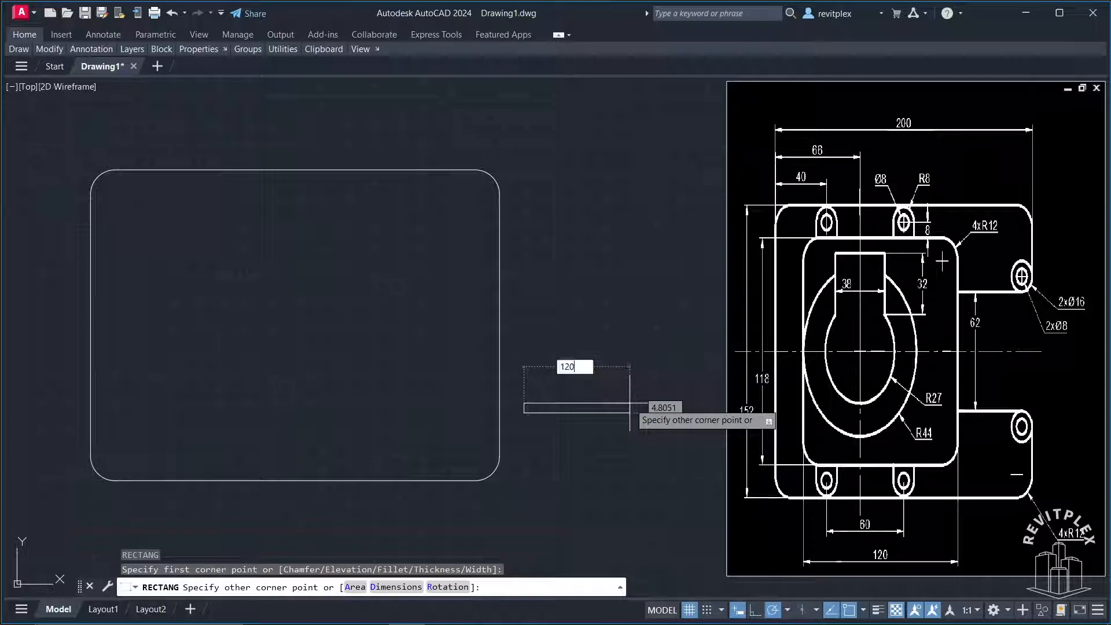
pyautogui.press('Tab')
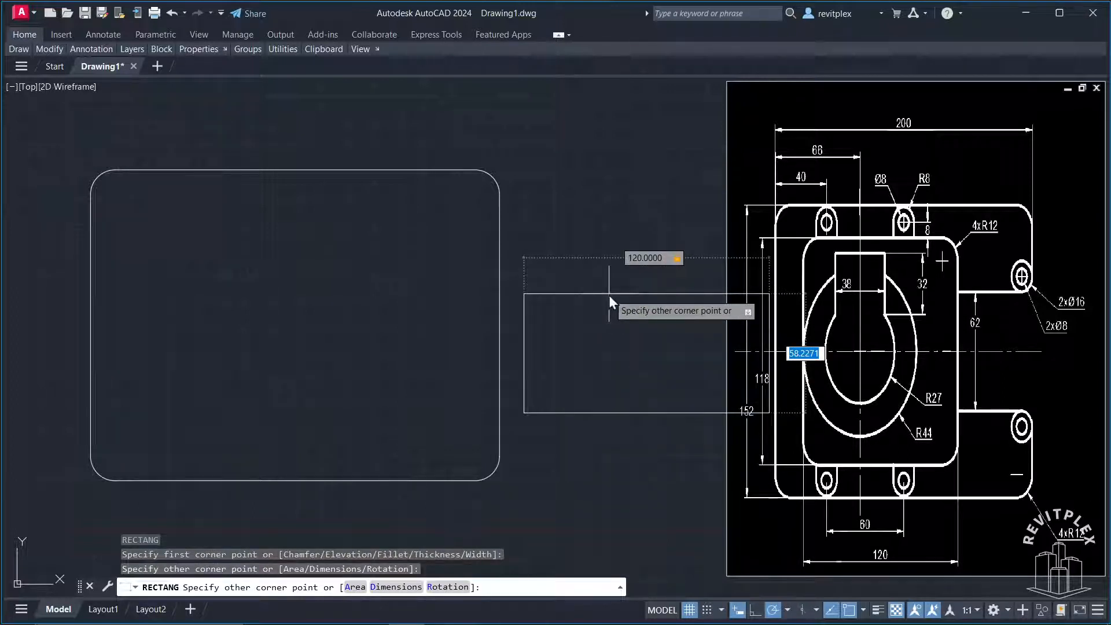
pyautogui.write('118')
pyautogui.press('Return')
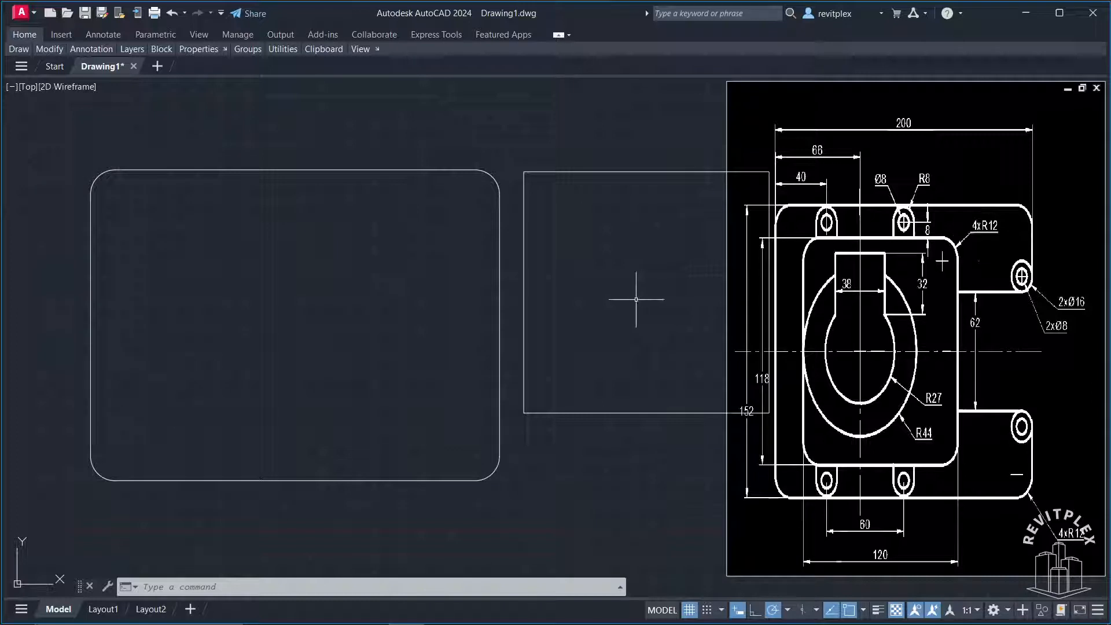
# Fillet all corners of the 120 by 118 rectangle as a polyline, keeping the radius of 12.
pyautogui.write('f')
pyautogui.press('Return')
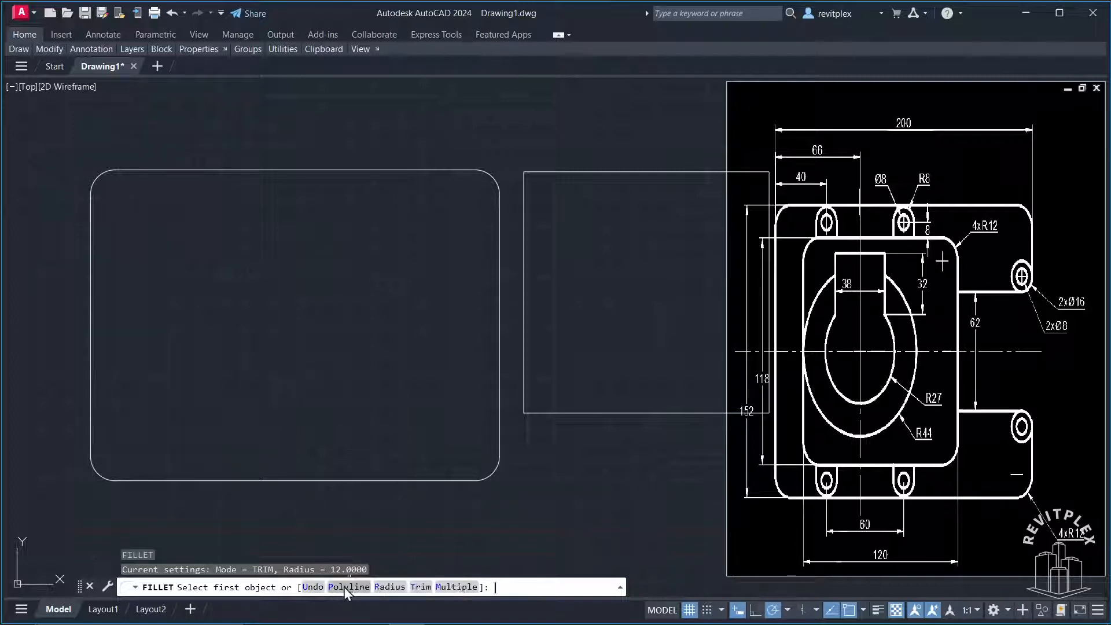
pyautogui.click(348, 587)
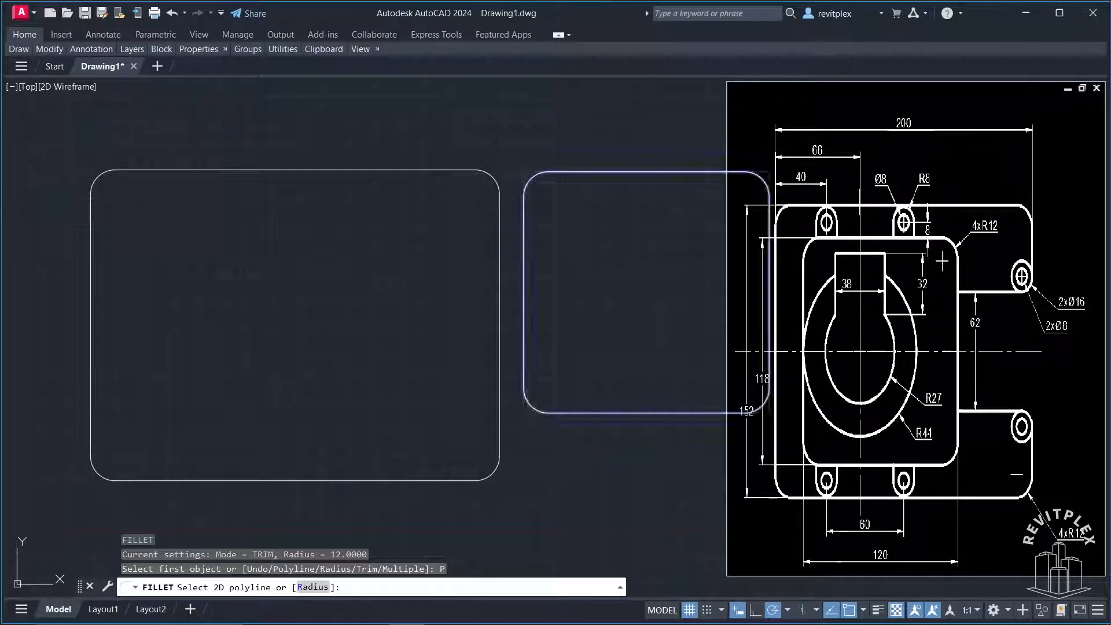
pyautogui.click(538, 413)
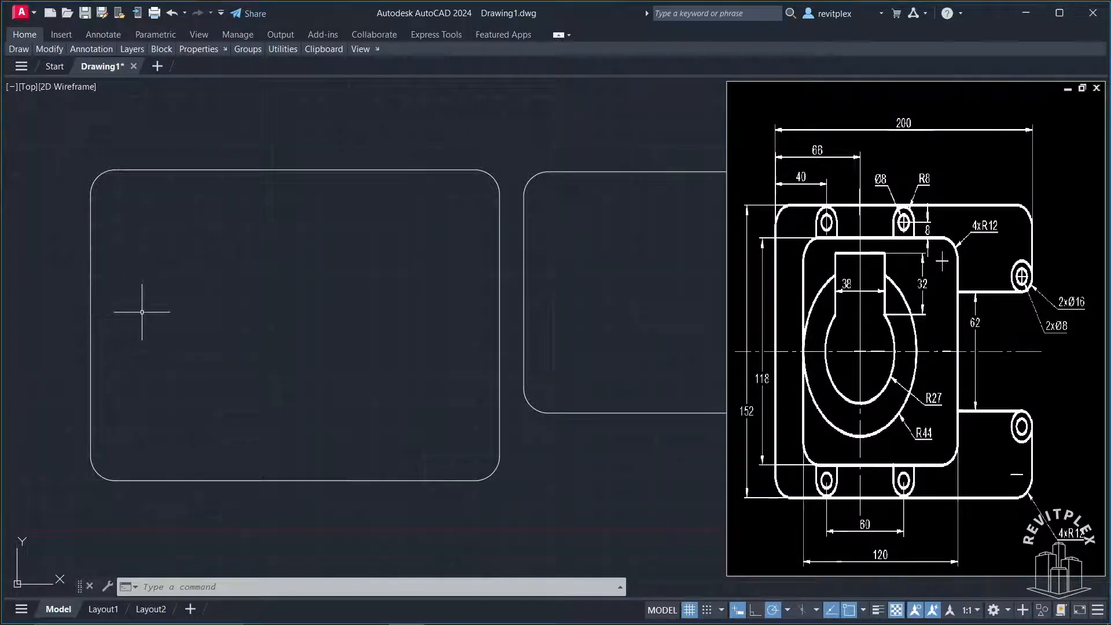
# Draw a horizontal construction line 66 long, running inward from the midpoint of the outer plate's left edge.
pyautogui.write('l')
pyautogui.press('Return')
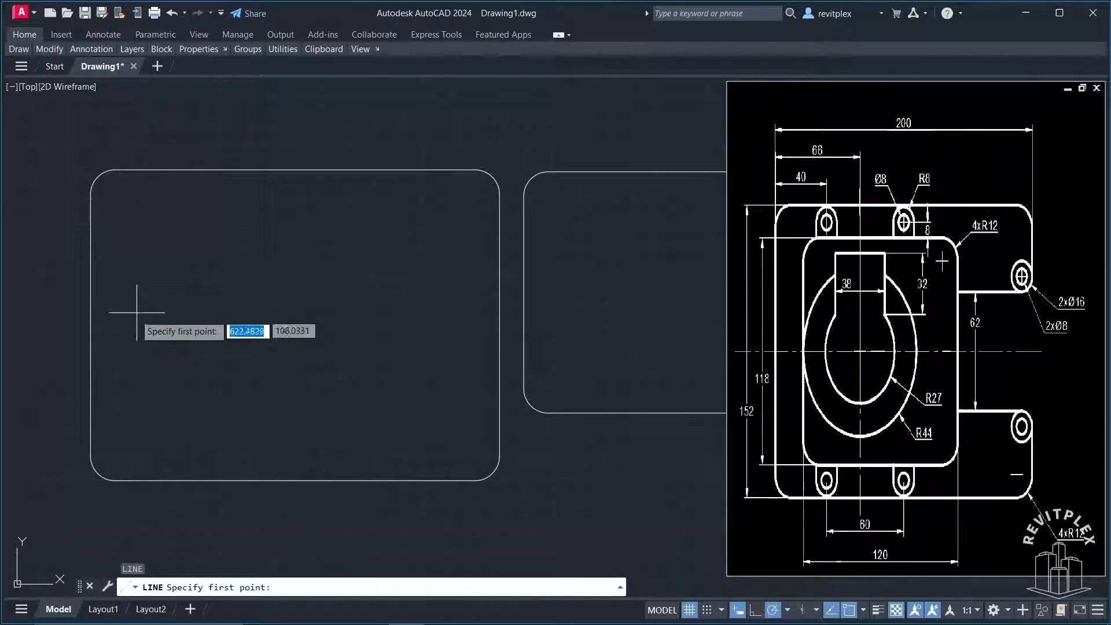
pyautogui.click(91, 325)
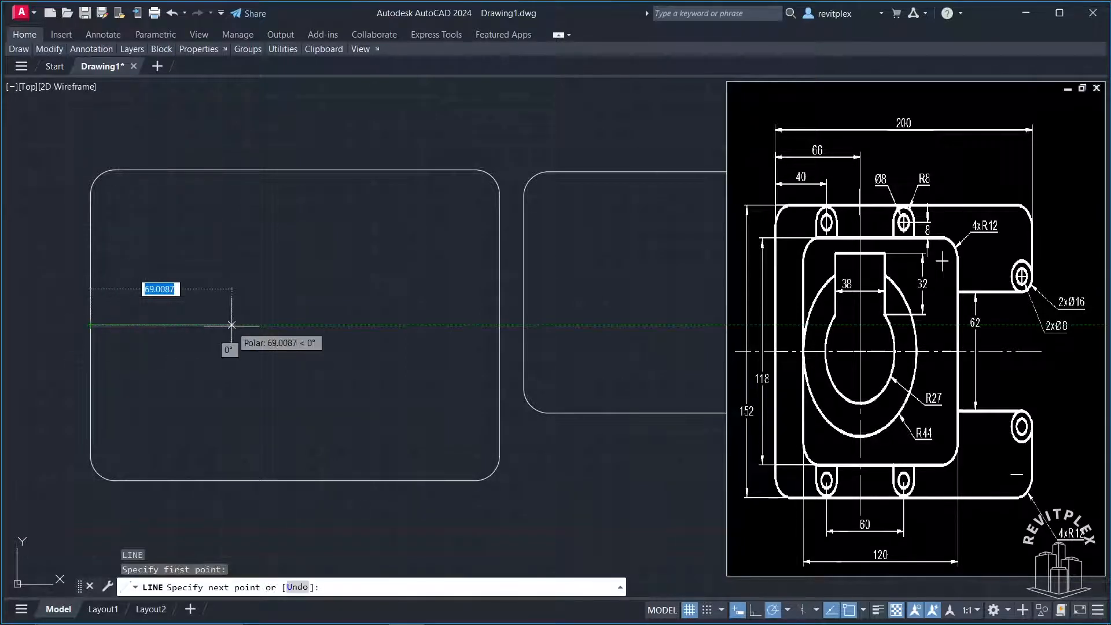
pyautogui.write('66')
pyautogui.press('Return')
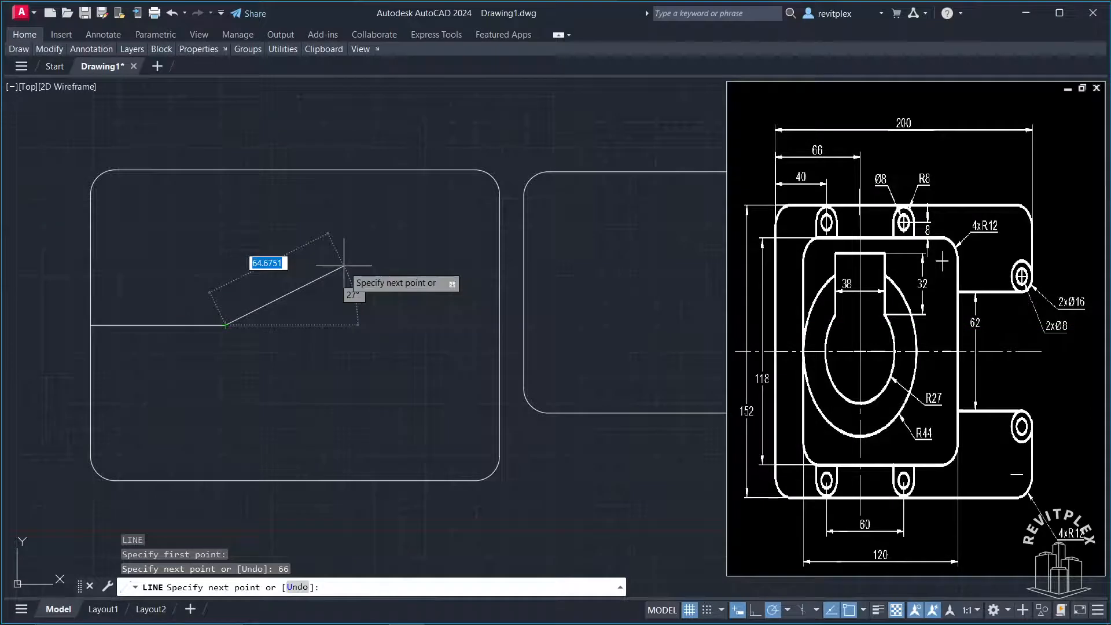
pyautogui.press('Return')
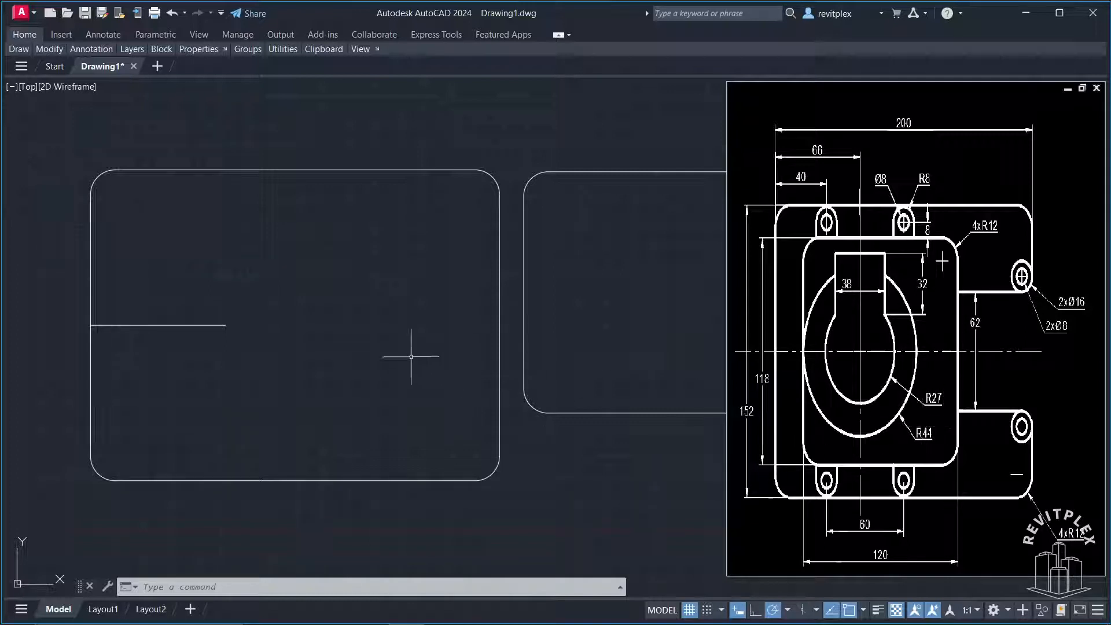
# Draw two concentric circles with radii 27 and 44, centred on the inner end of the construction line.
pyautogui.write('c')
pyautogui.press('Return')
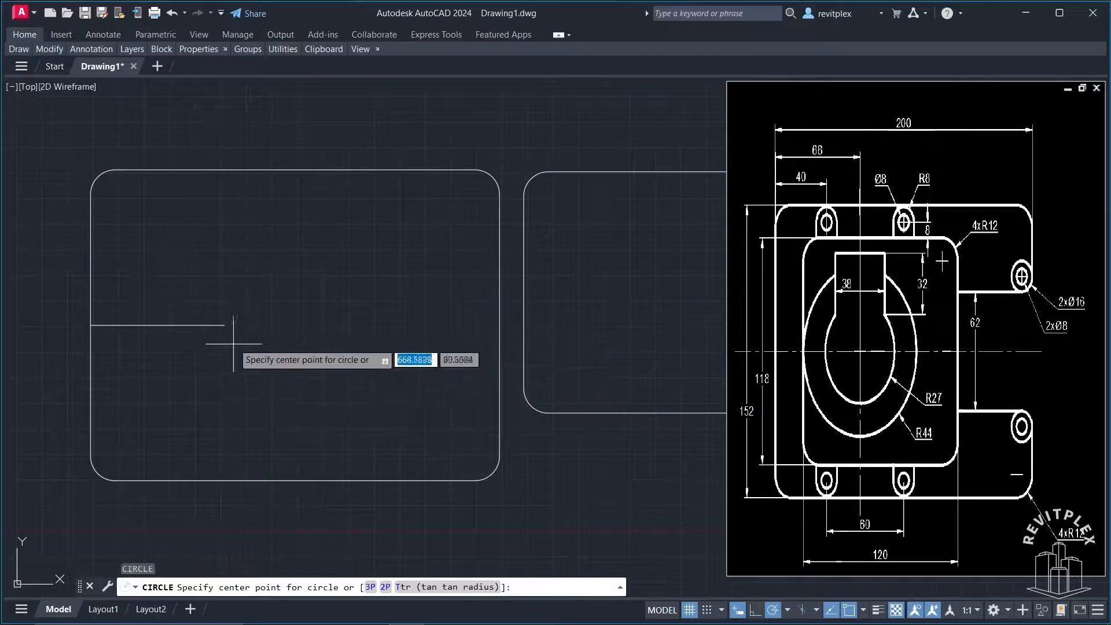
pyautogui.click(226, 325)
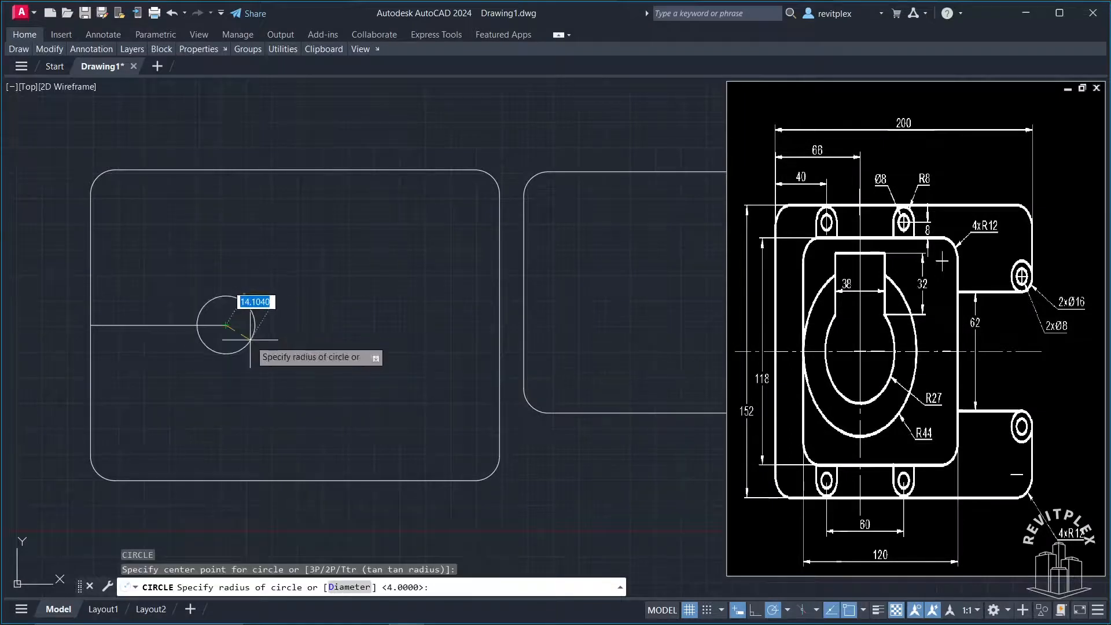
pyautogui.write('27')
pyautogui.press('Return')
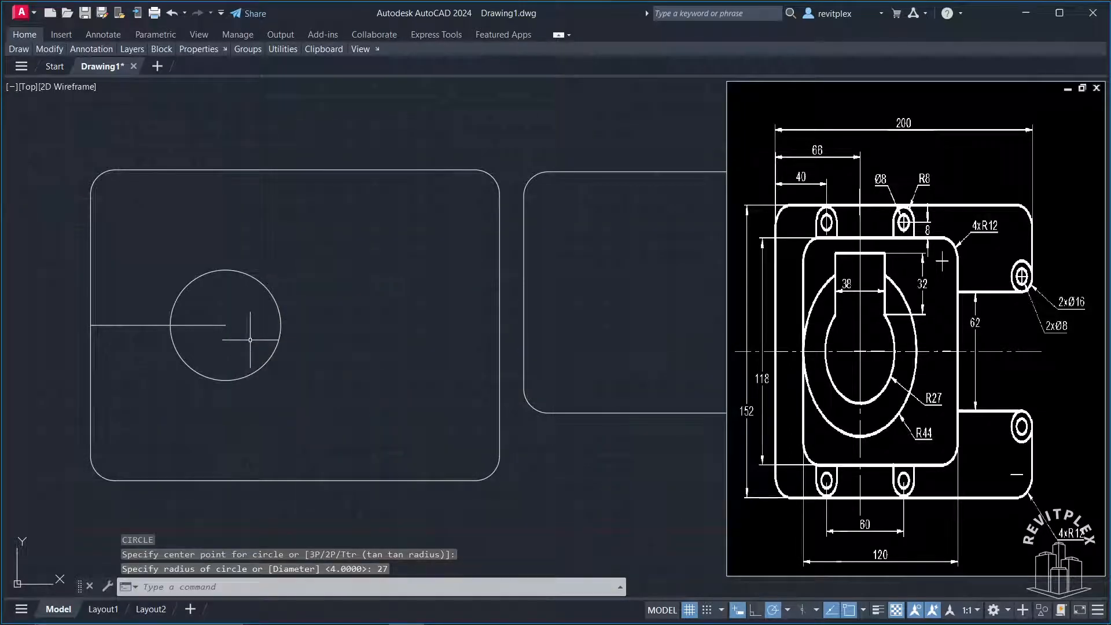
pyautogui.press('Return')
pyautogui.click(226, 325)
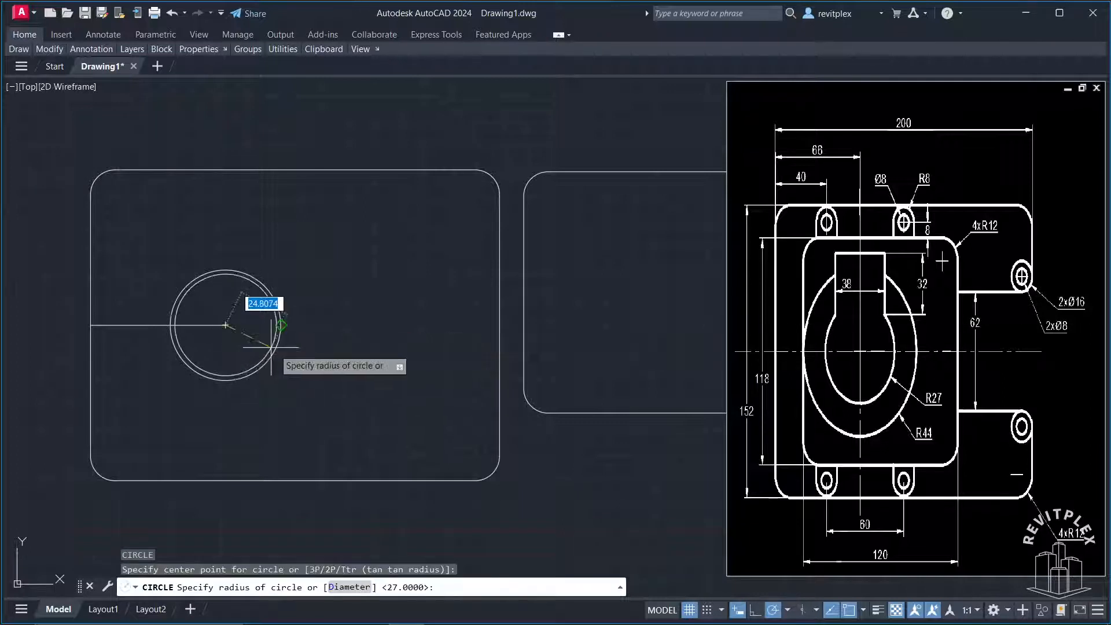
pyautogui.write('44')
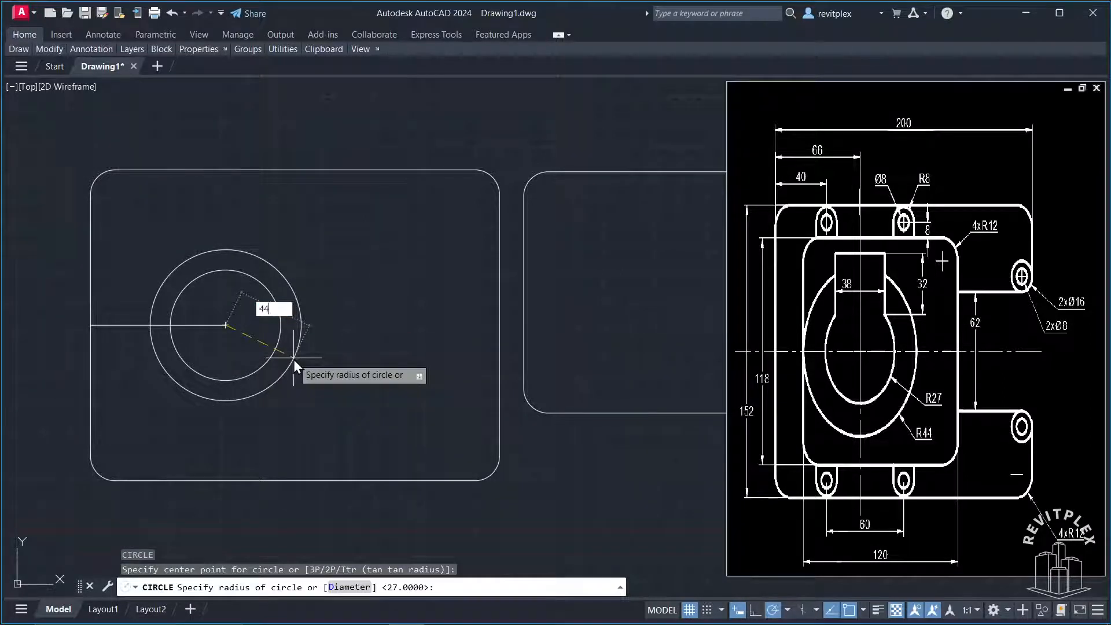
pyautogui.press('Return')
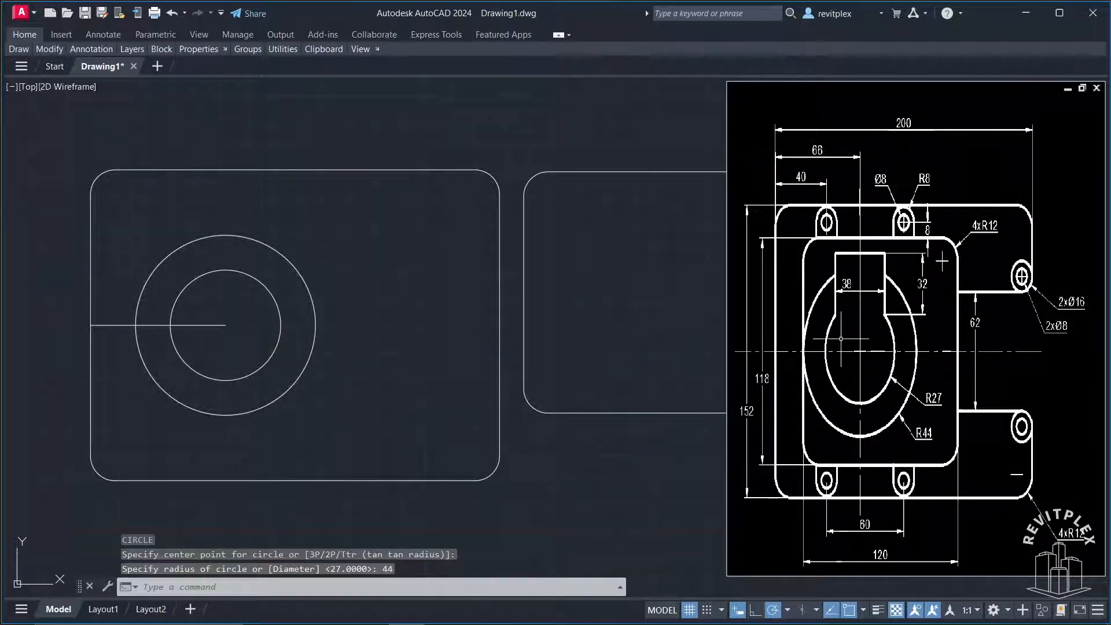
# Move the smaller rounded rectangle by its left edge's midpoint onto the radius 44 circle's left quadrant, and delete the construction line.
pyautogui.click(592, 324)
pyautogui.click(520, 282)
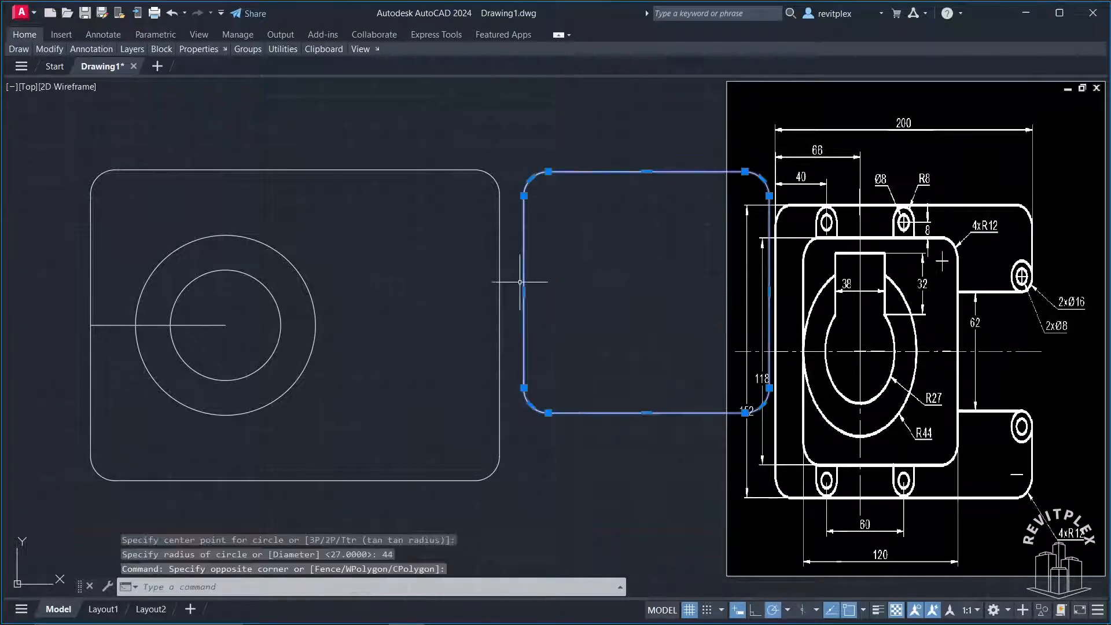
pyautogui.write('m')
pyautogui.press('Return')
pyautogui.click(524, 292)
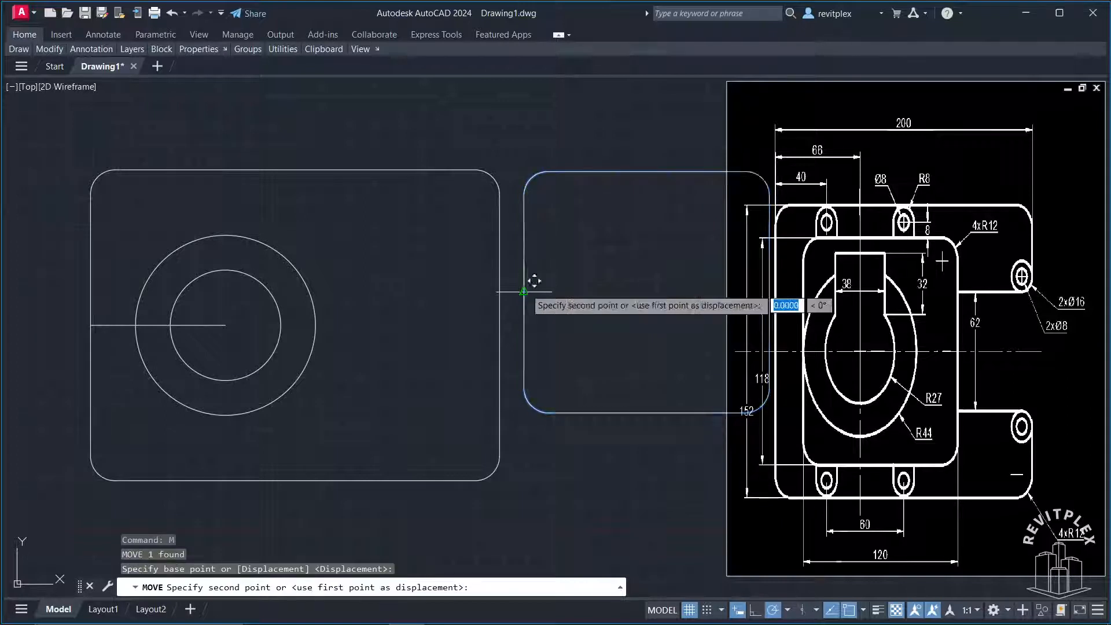
pyautogui.click(135, 326)
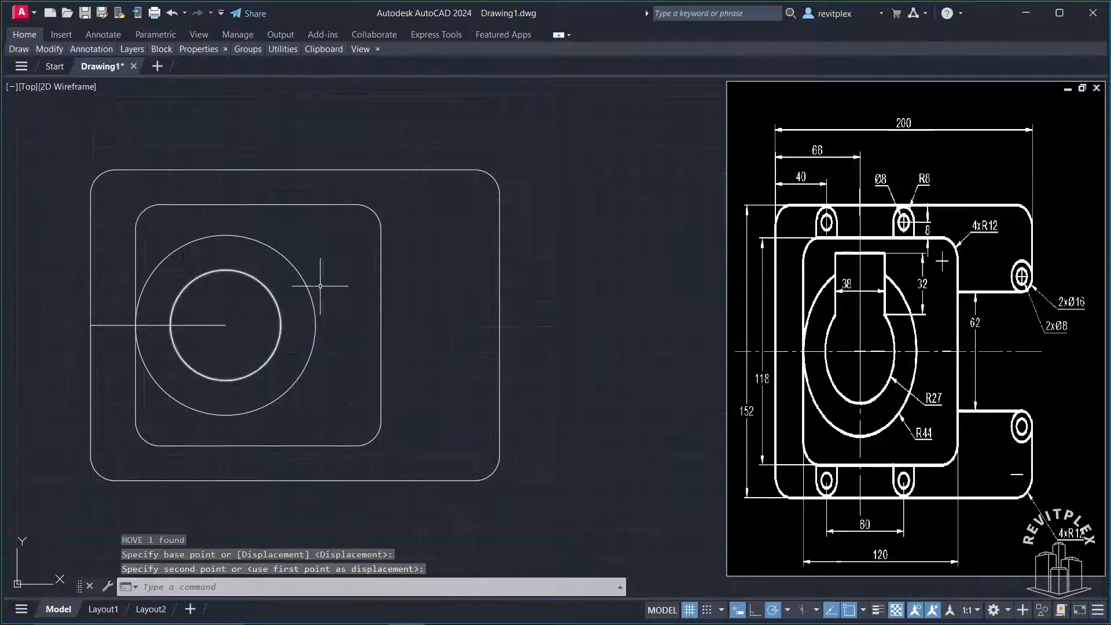
pyautogui.click(214, 324)
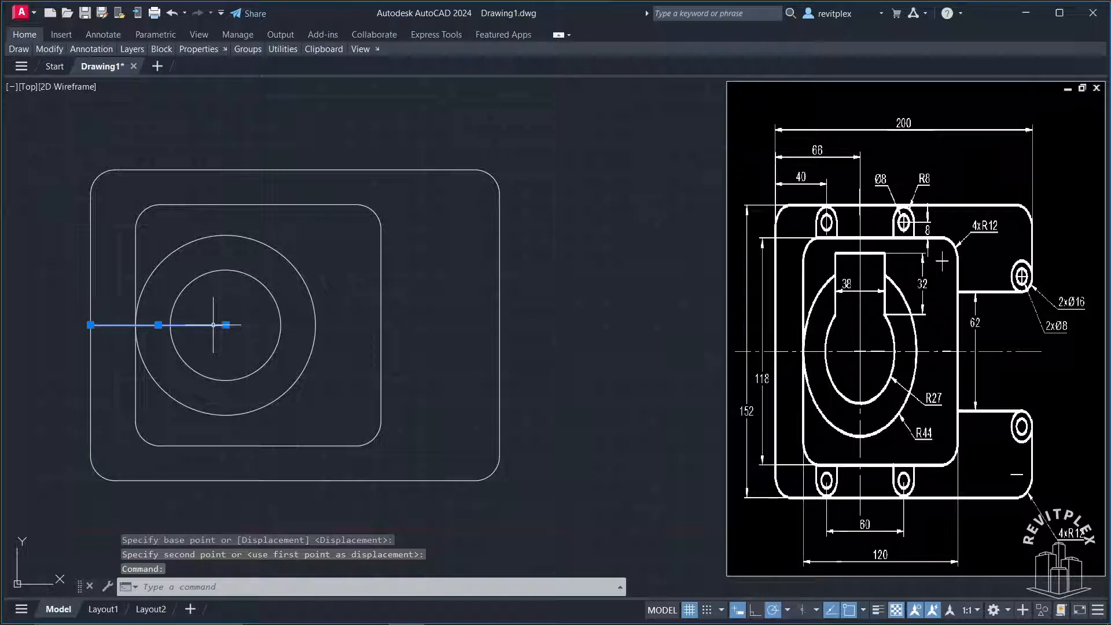
pyautogui.press('Delete')
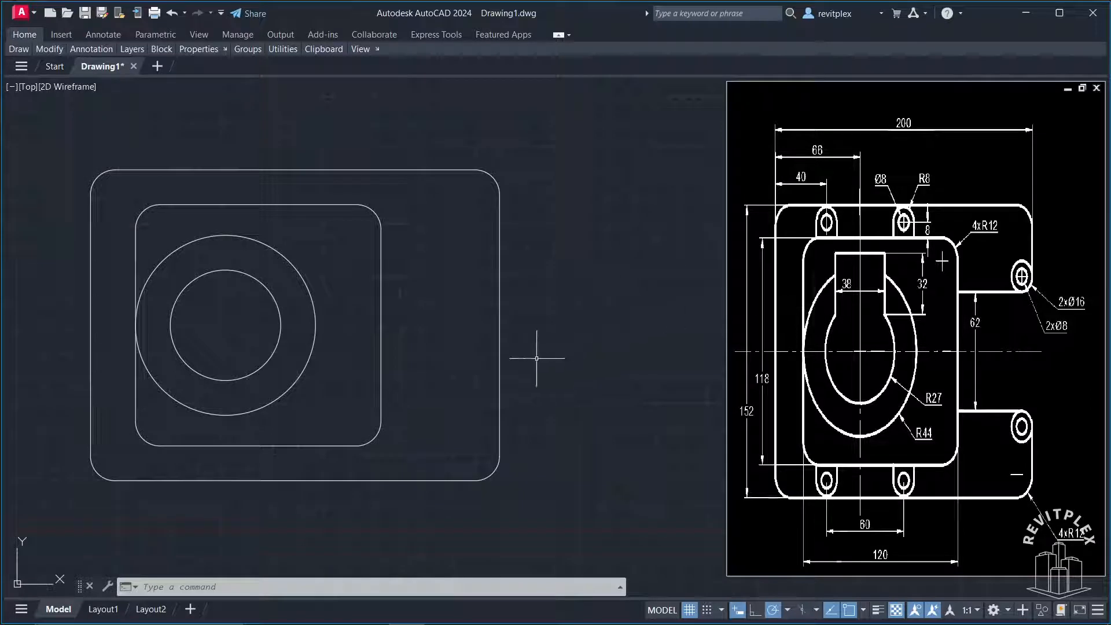
# Draw a rectangle 38 wide and 32 high in the free space to the right of the plate.
pyautogui.write('rec')
pyautogui.press('Return')
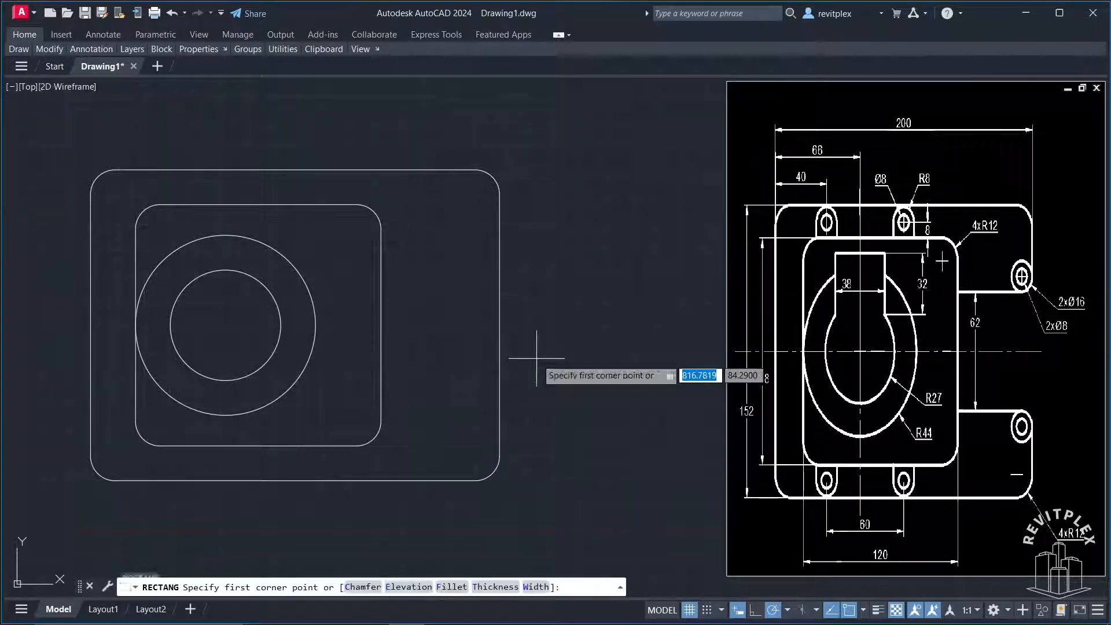
pyautogui.click(531, 398)
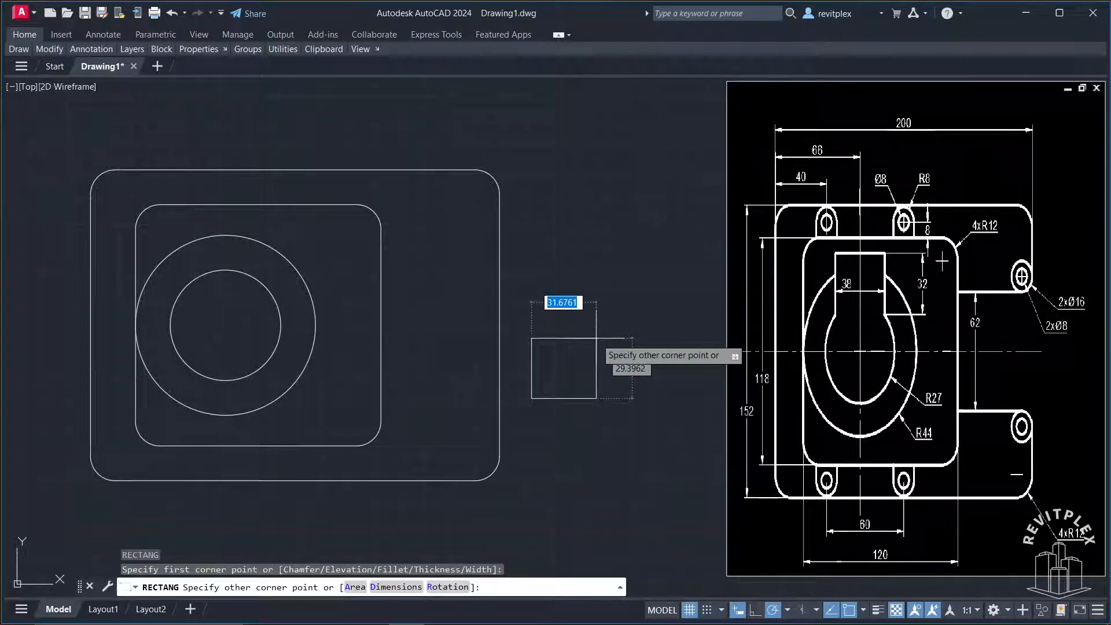
pyautogui.press('Tab')
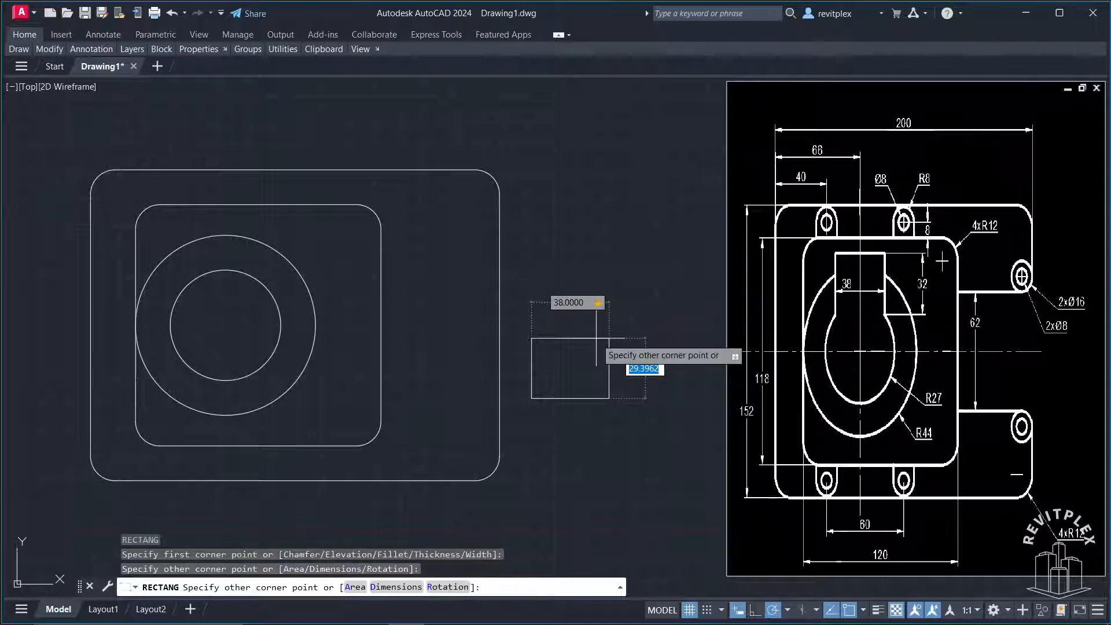
pyautogui.write('32')
pyautogui.press('Return')
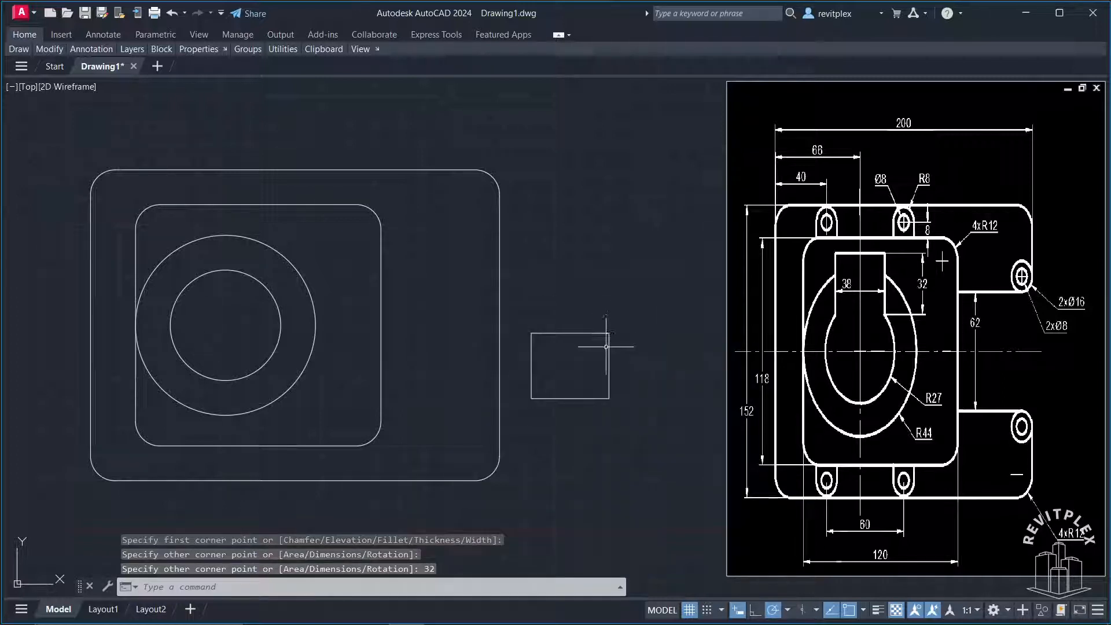
# Move the 38 by 32 rectangle by its lower edge's midpoint onto the top quadrant of the radius 27 circle.
pyautogui.click(619, 443)
pyautogui.click(526, 310)
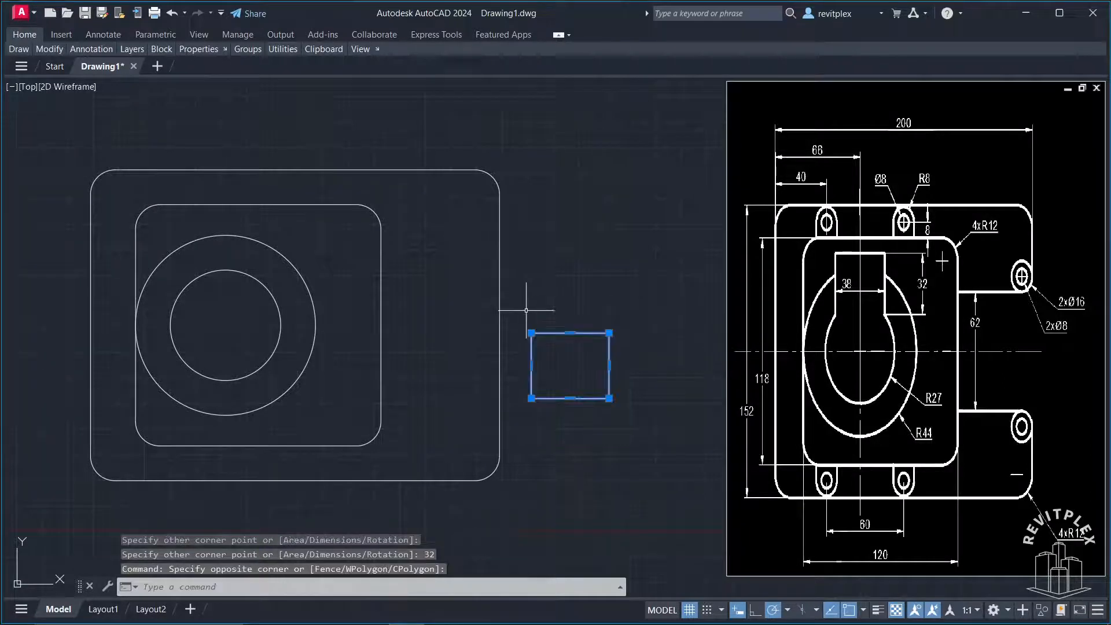
pyautogui.write('m')
pyautogui.press('Return')
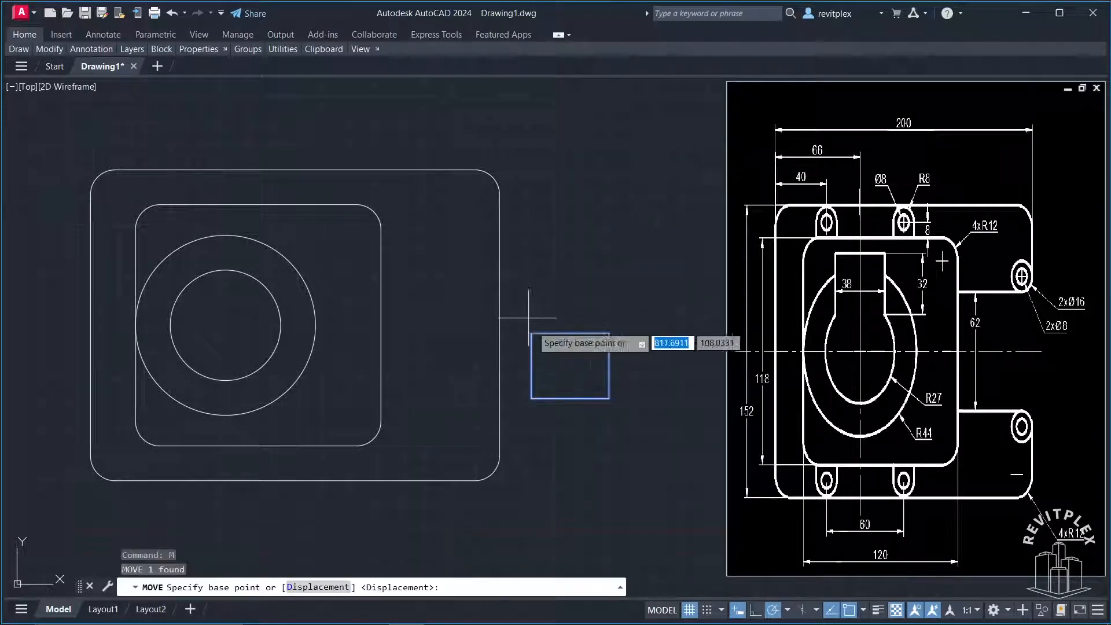
pyautogui.click(570, 398)
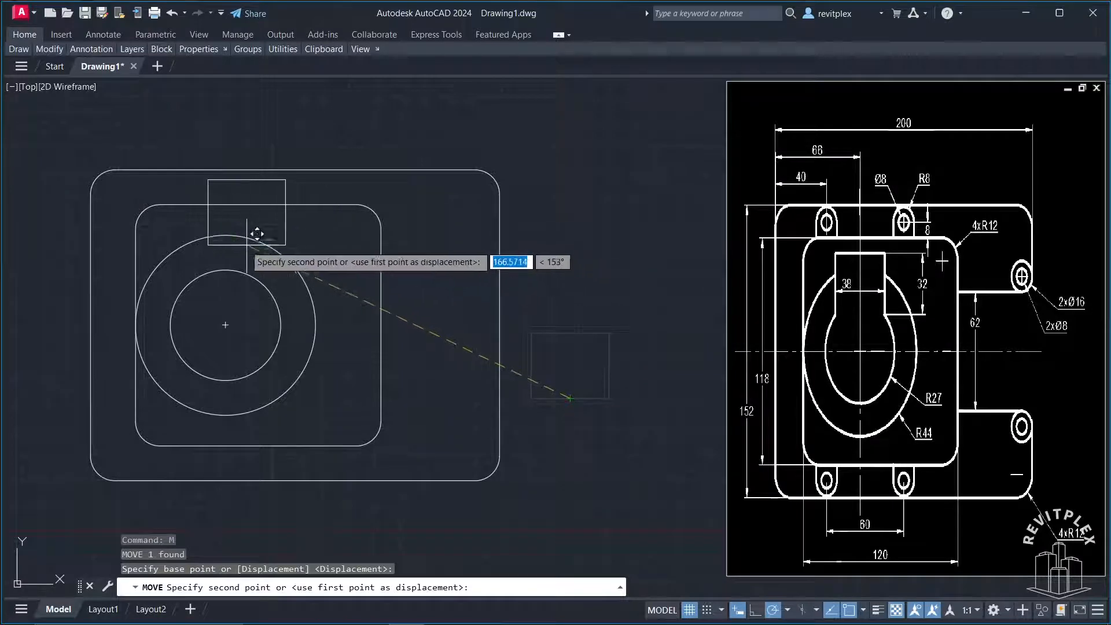
pyautogui.click(236, 259)
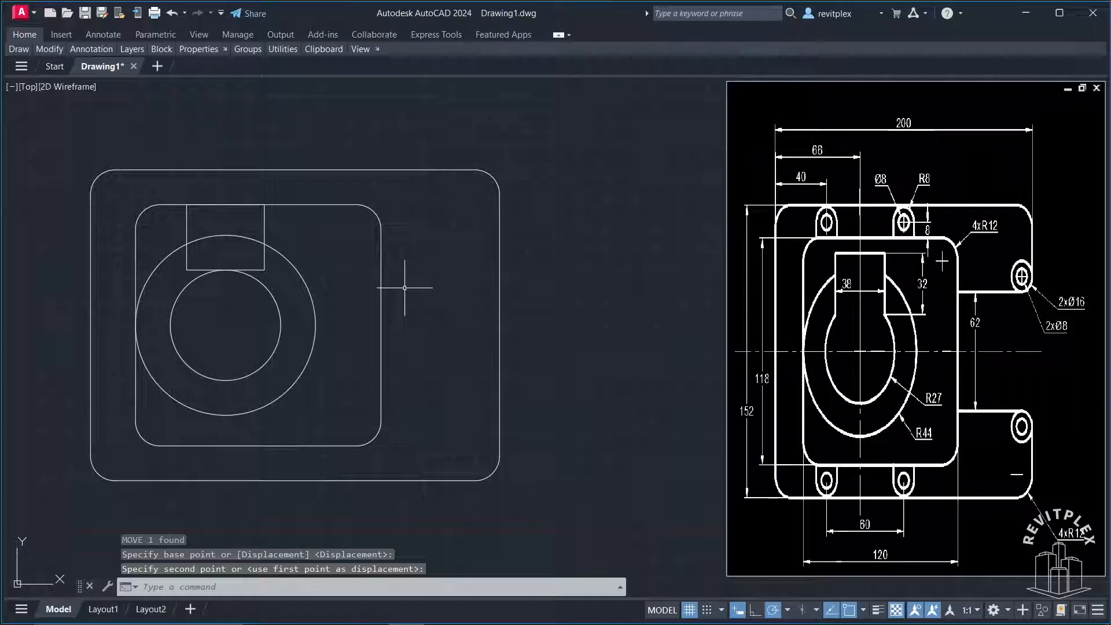
# Move the 38 by 32 rectangle by its right edge's midpoint down to that edge's intersection with the radius 44 circle.
pyautogui.click(265, 229)
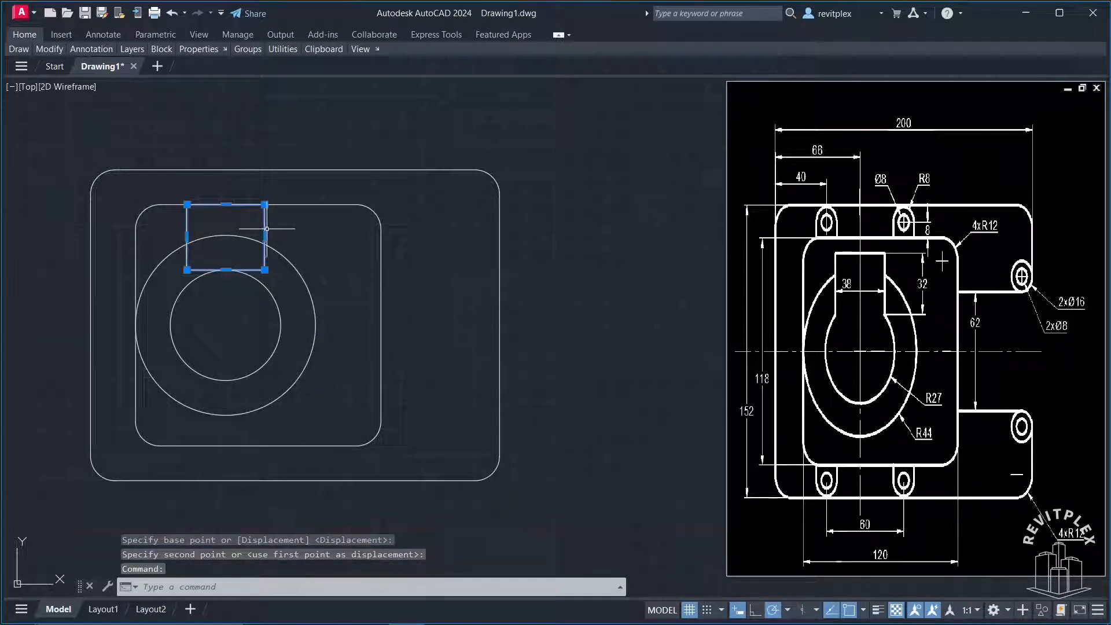
pyautogui.write('m')
pyautogui.press('Return')
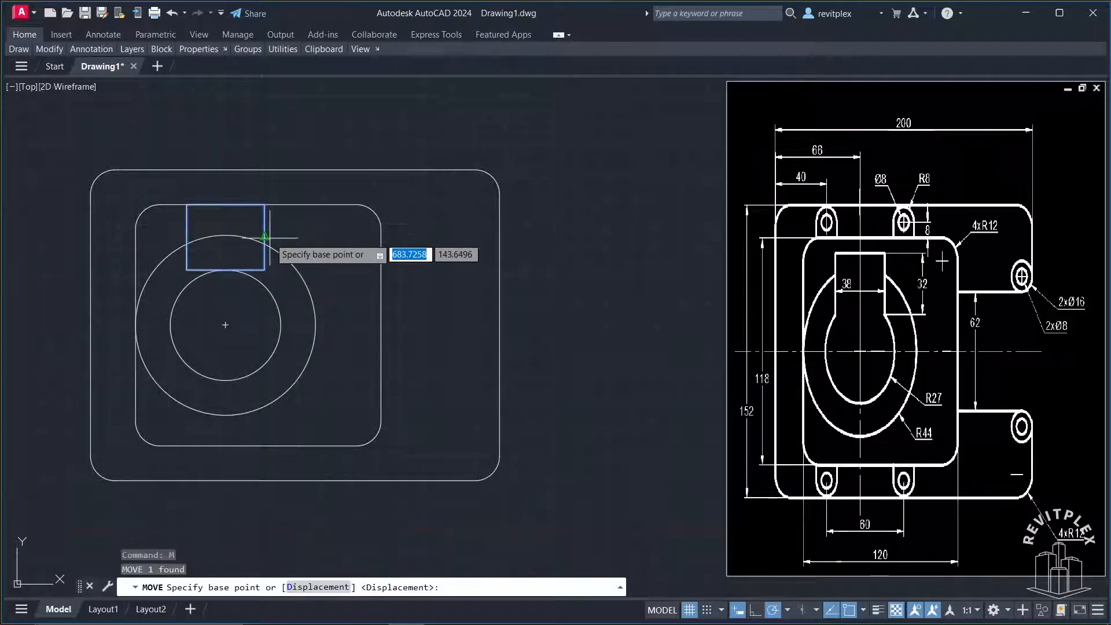
pyautogui.click(265, 236)
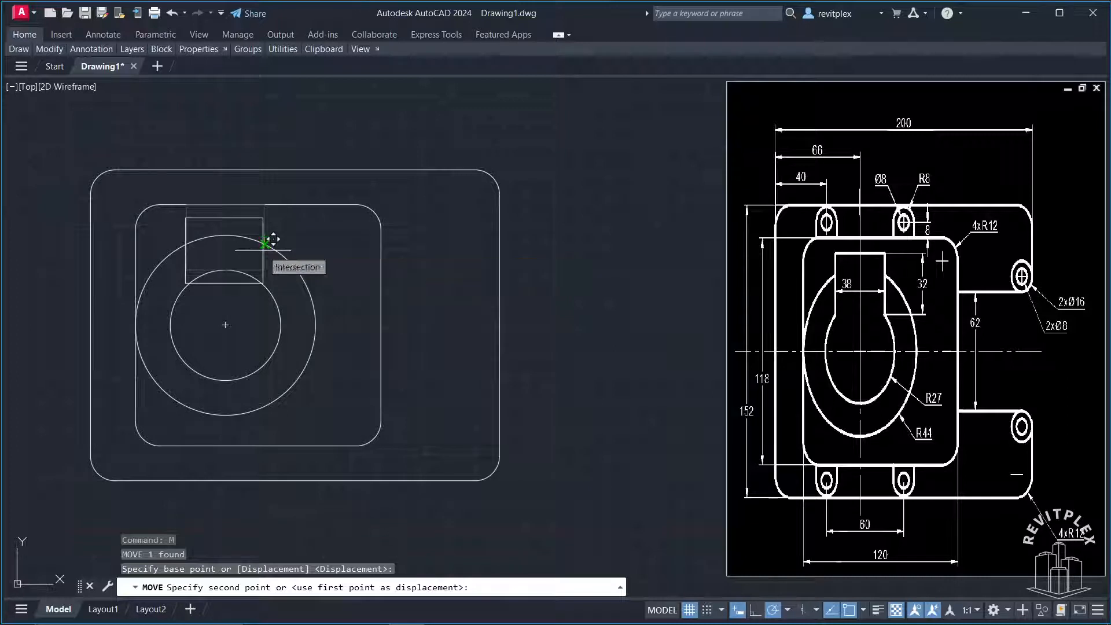
pyautogui.click(265, 243)
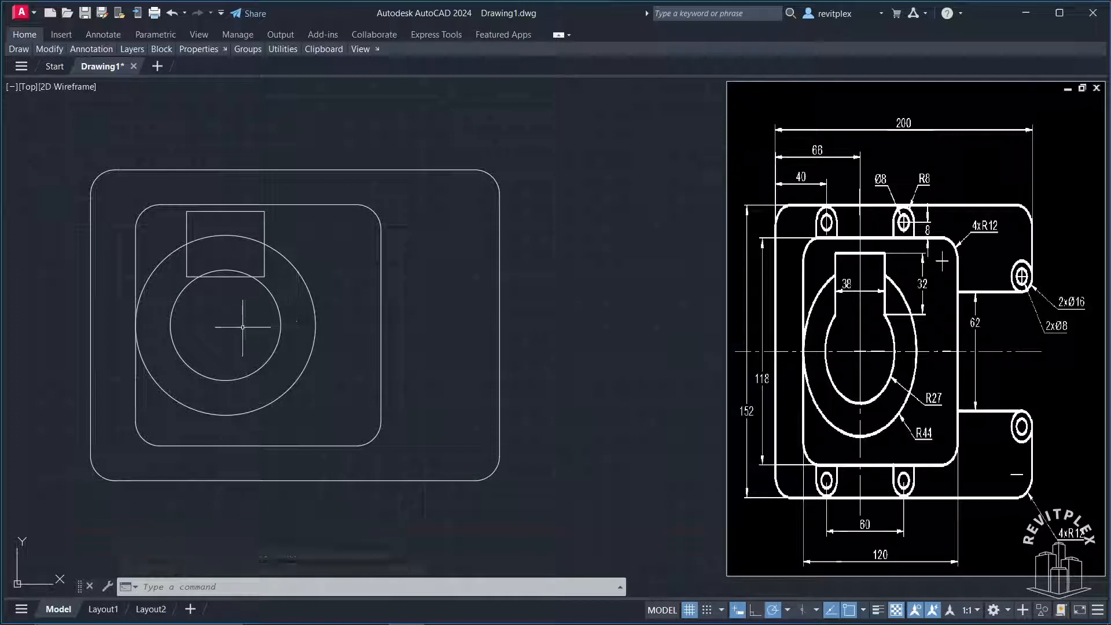
# Try to trim both circles and the rectangle's lower edge where they overlap, and undo that trim.
pyautogui.write('tr')
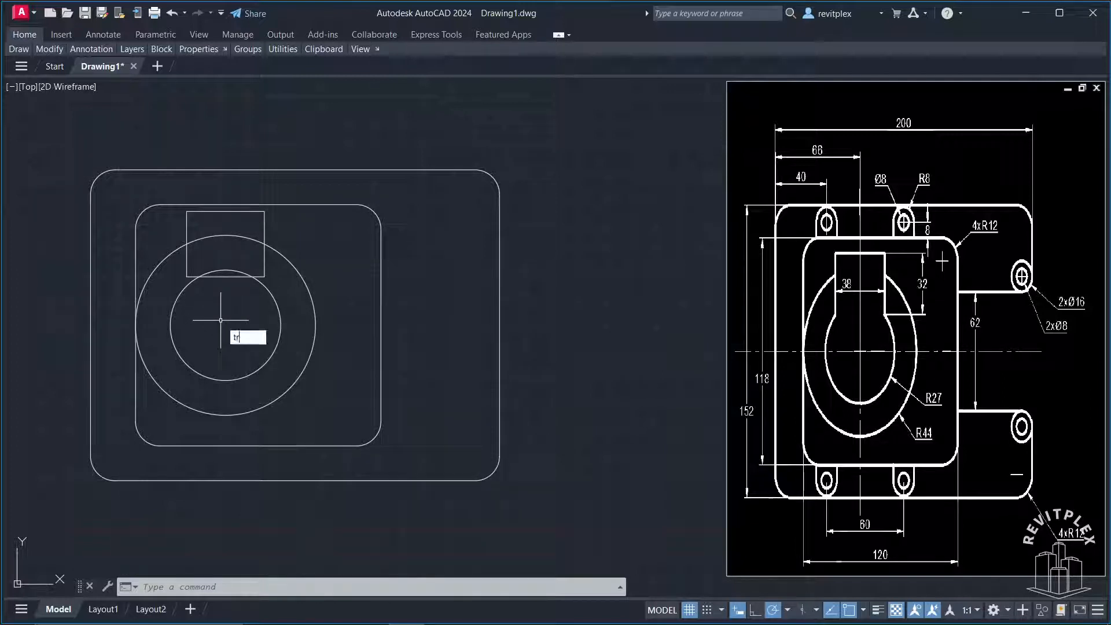
pyautogui.press('Return')
pyautogui.moveTo(221, 320); pyautogui.dragTo(221, 232)
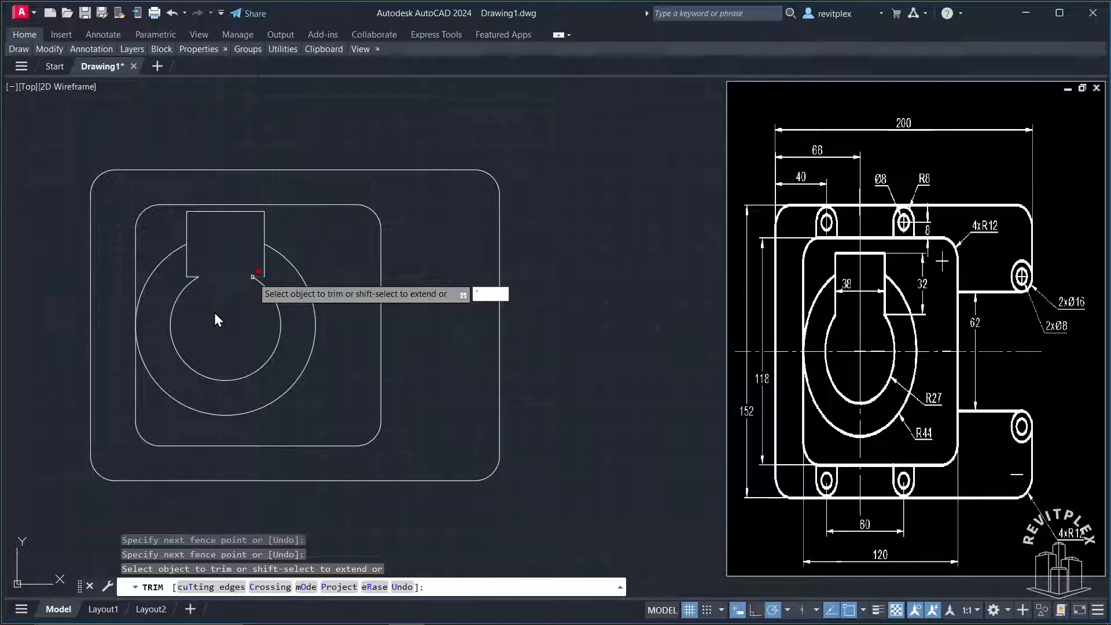
pyautogui.press('Escape')
pyautogui.press('Escape')
pyautogui.hotkey('ctrl', 'z')
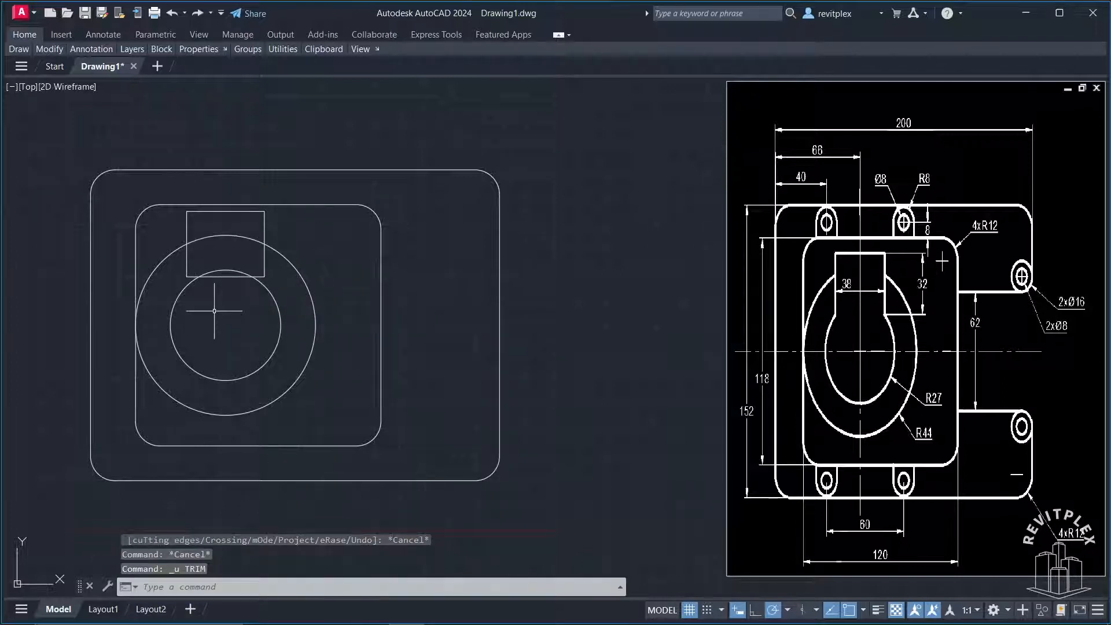
# Move the 38 by 32 rectangle straight down by about 5.6 from its upper edge's midpoint, so its lower corners meet the radius 27 circle.
pyautogui.click(264, 243)
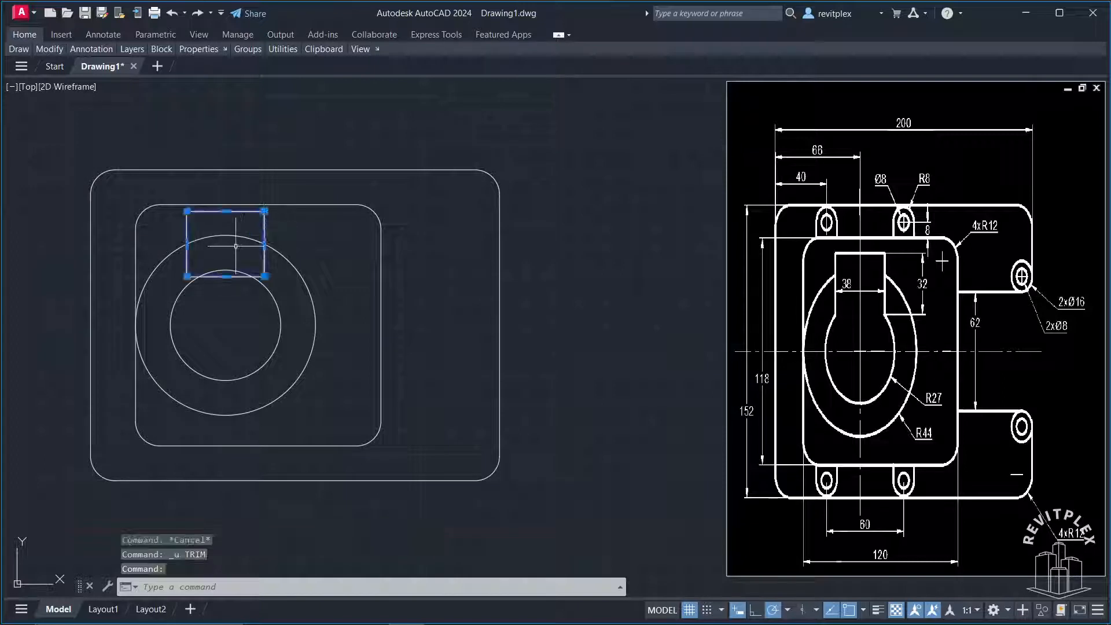
pyautogui.write('m')
pyautogui.press('Return')
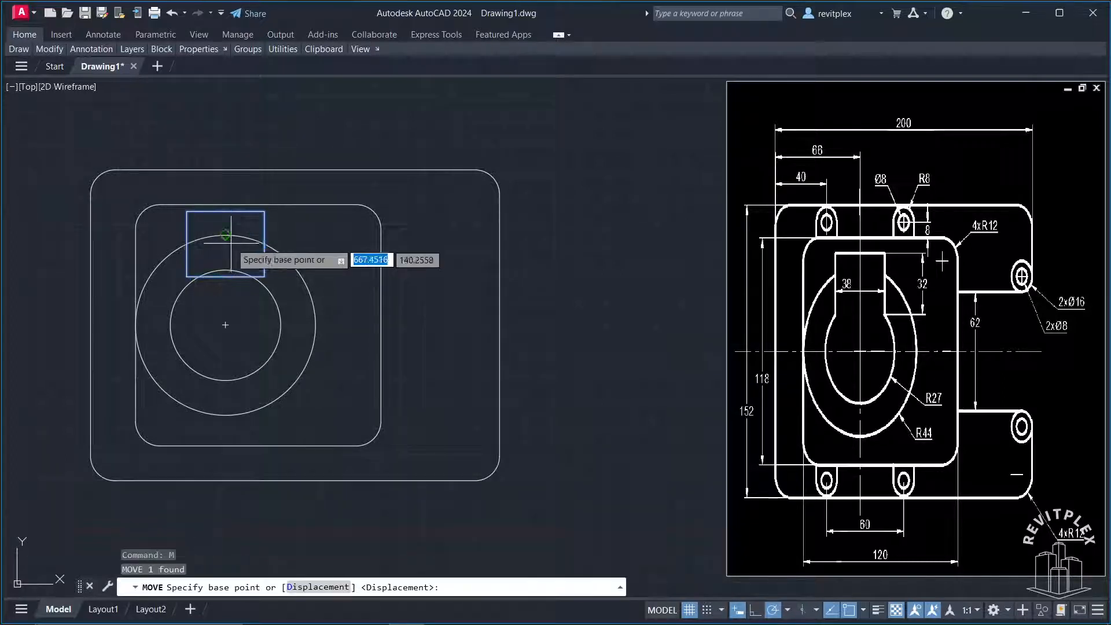
pyautogui.click(225, 211)
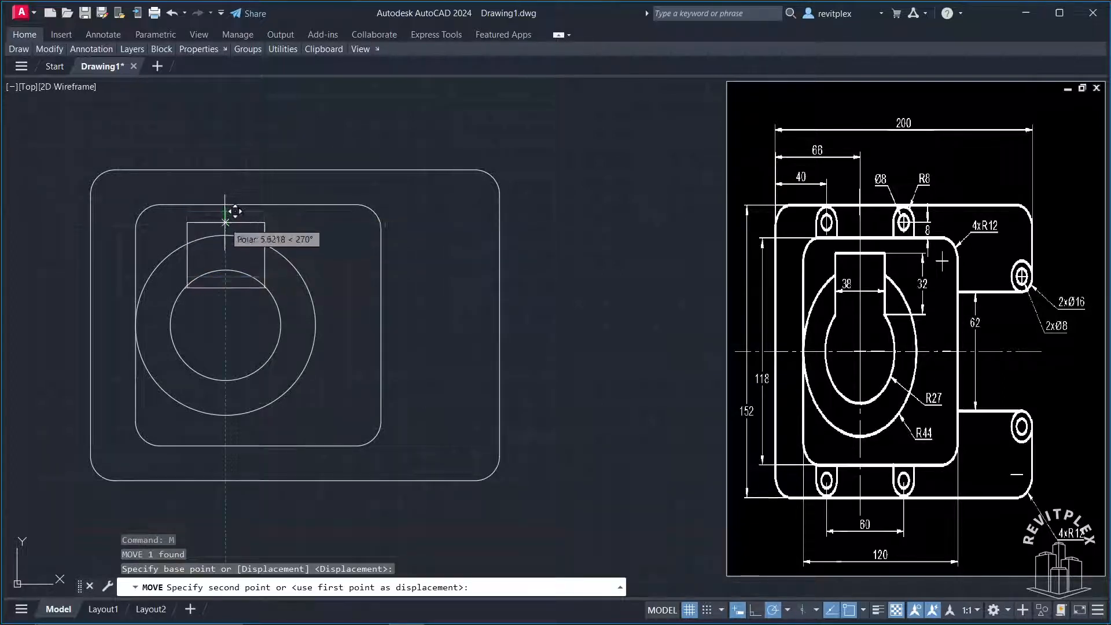
pyautogui.click(226, 222)
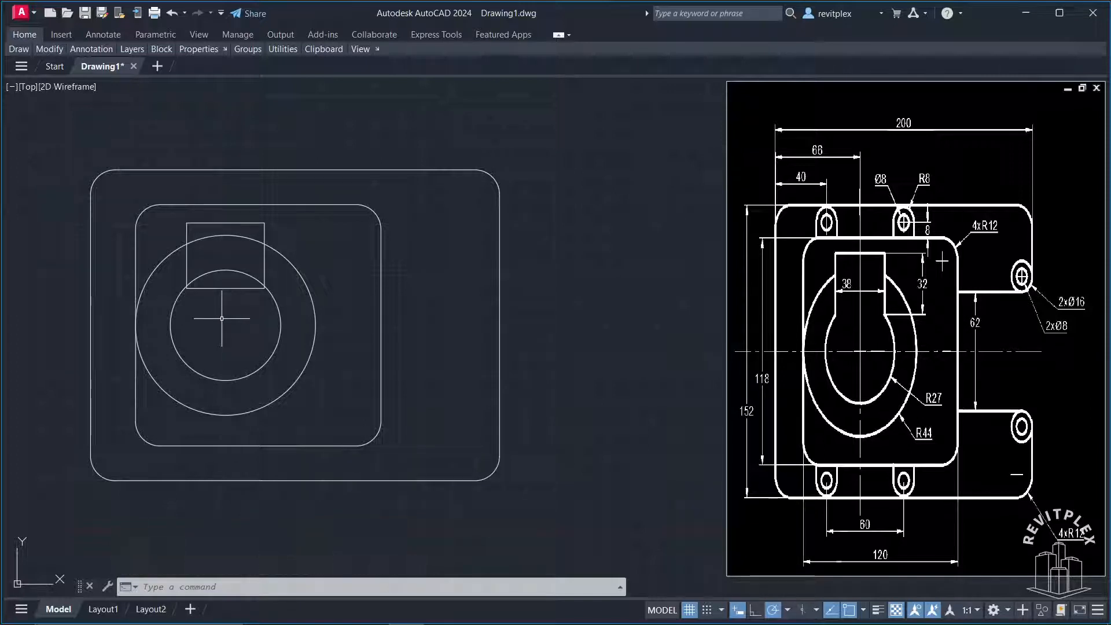
# Trim both circles' arcs inside the rectangle, its lower edge and the leftover side stubs, opening the slot into the radius 27 circle.
pyautogui.press('Return')
pyautogui.moveTo(221, 319); pyautogui.dragTo(214, 238)
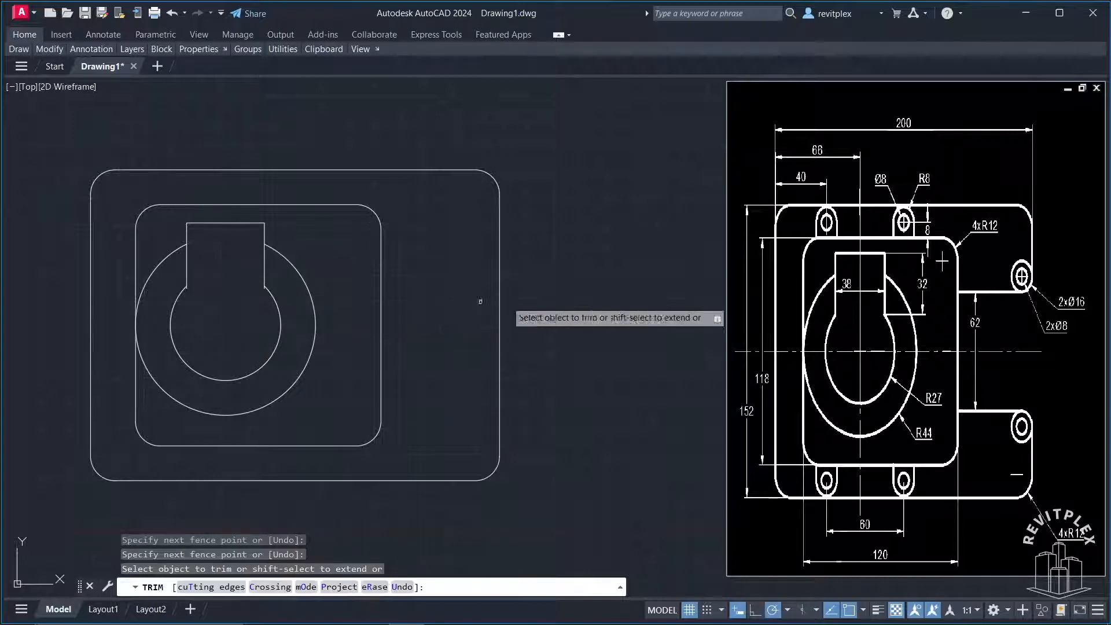
pyautogui.scroll(2, 218, 307)
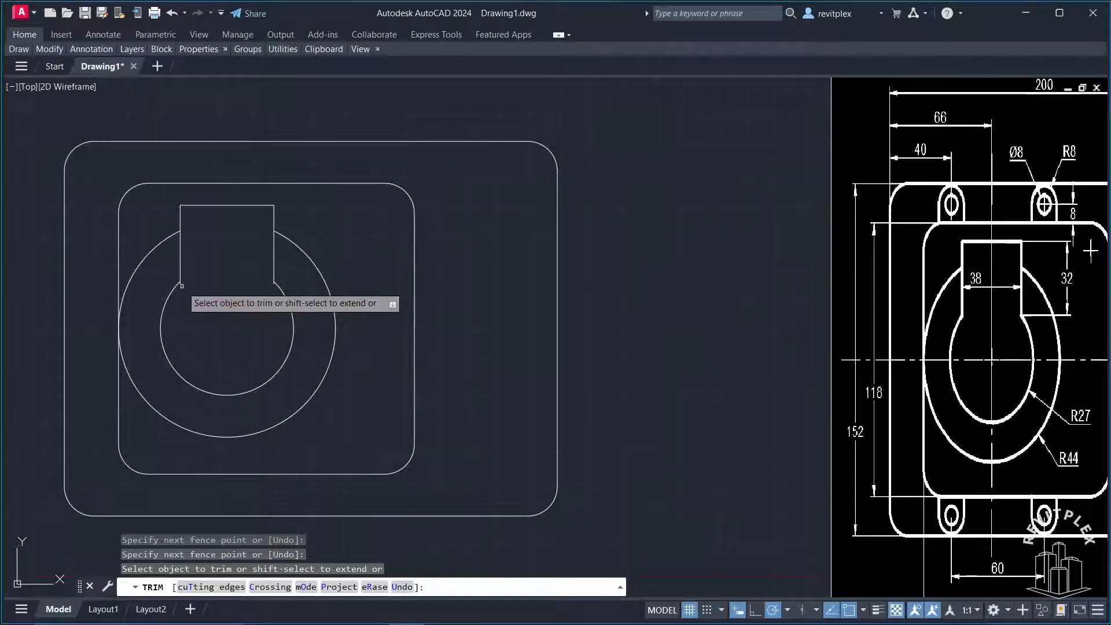
pyautogui.scroll(1, 182, 285)
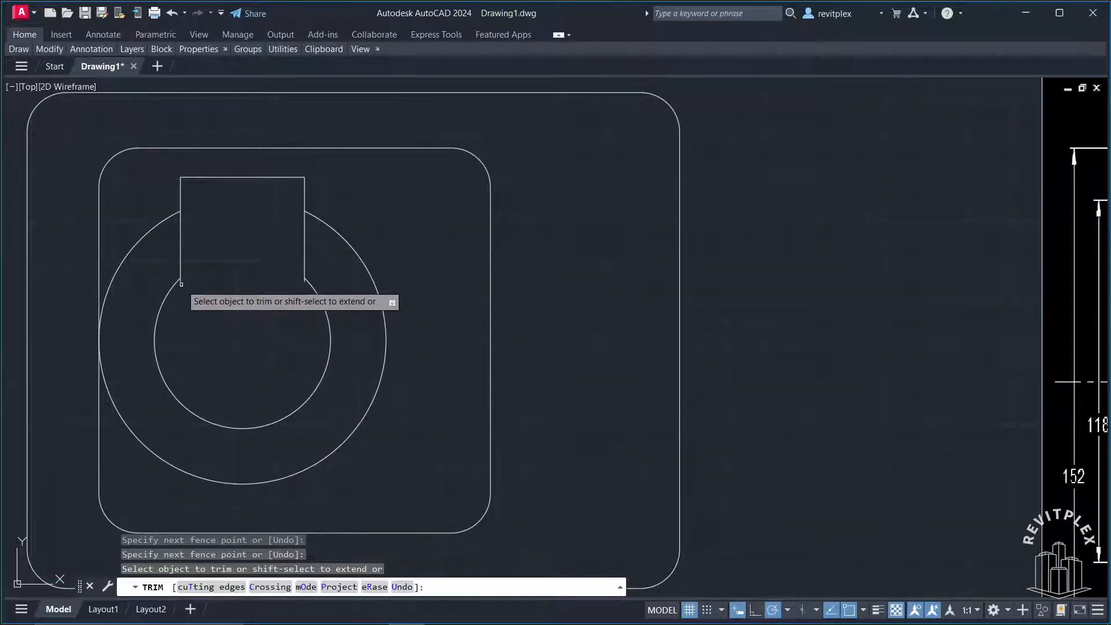
pyautogui.scroll(2, 182, 285)
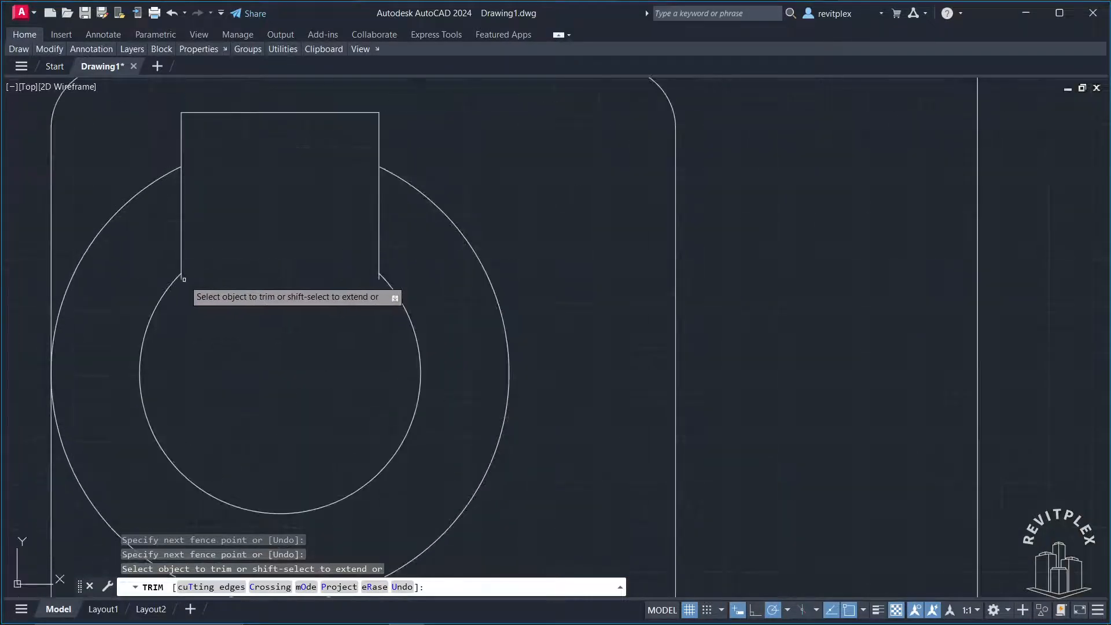
pyautogui.click(183, 279)
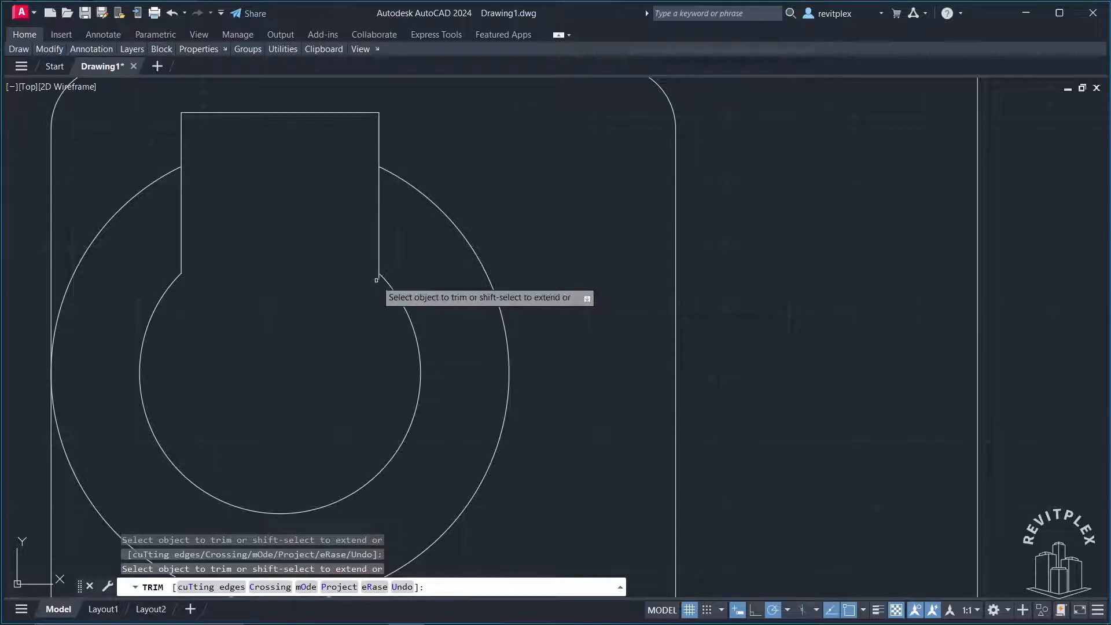
pyautogui.scroll(-4, 377, 280)
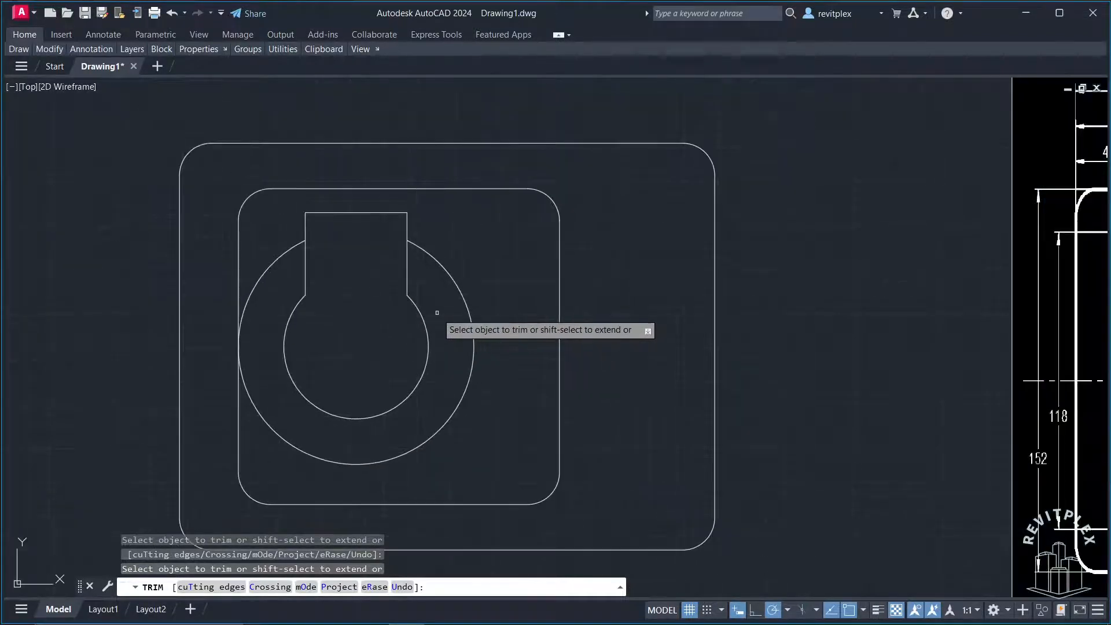
pyautogui.scroll(-1, 437, 312)
pyautogui.moveTo(509, 332); pyautogui.dragTo(385, 333, button='middle')
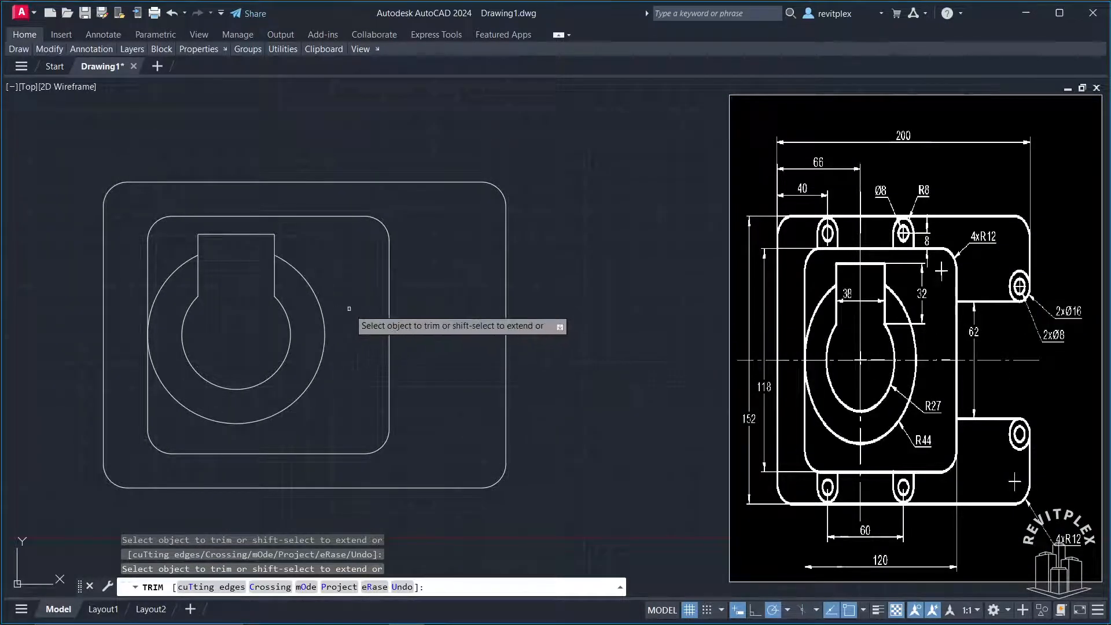
pyautogui.press('Escape')
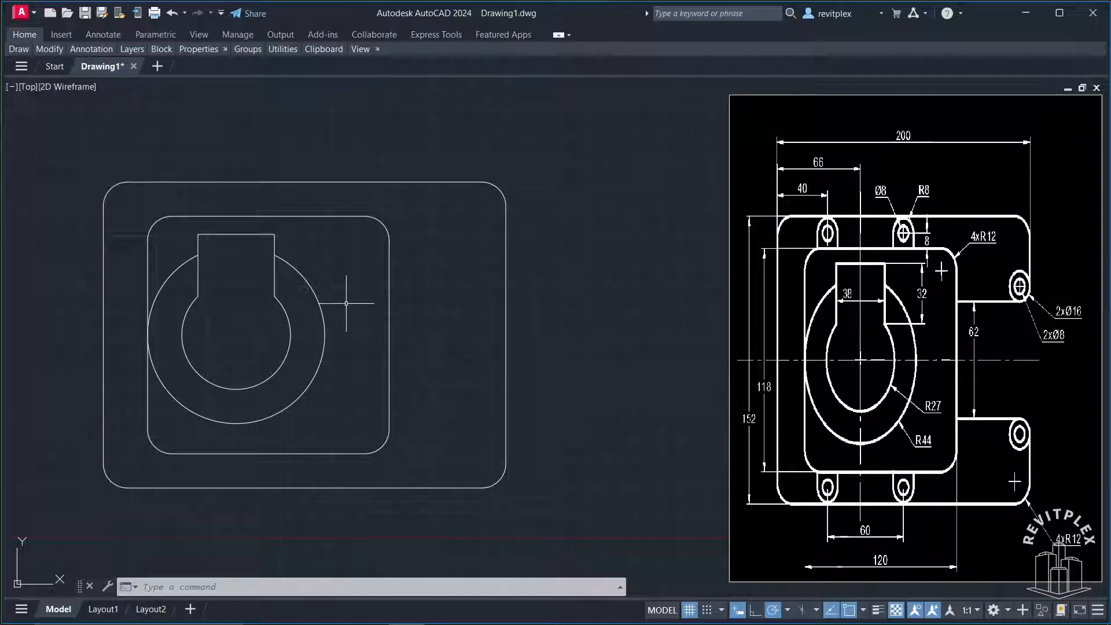
# Draw construction lines up from the outer plate's left edge, 40 horizontally to the right, and down to the inner rounded rectangle's upper edge.
pyautogui.write('l')
pyautogui.press('Return')
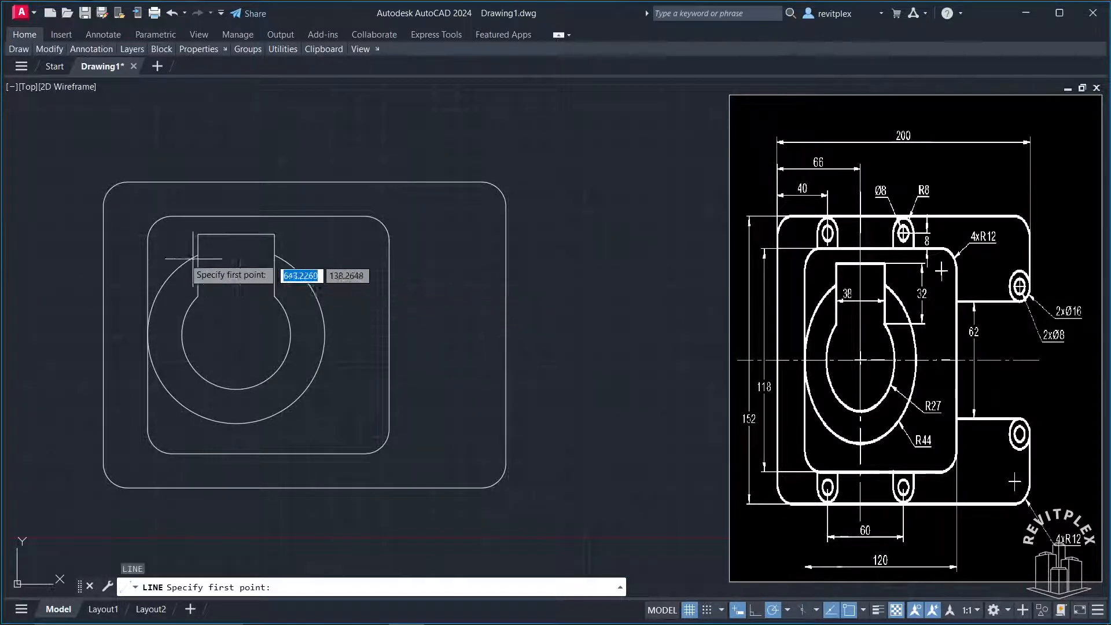
pyautogui.click(103, 206)
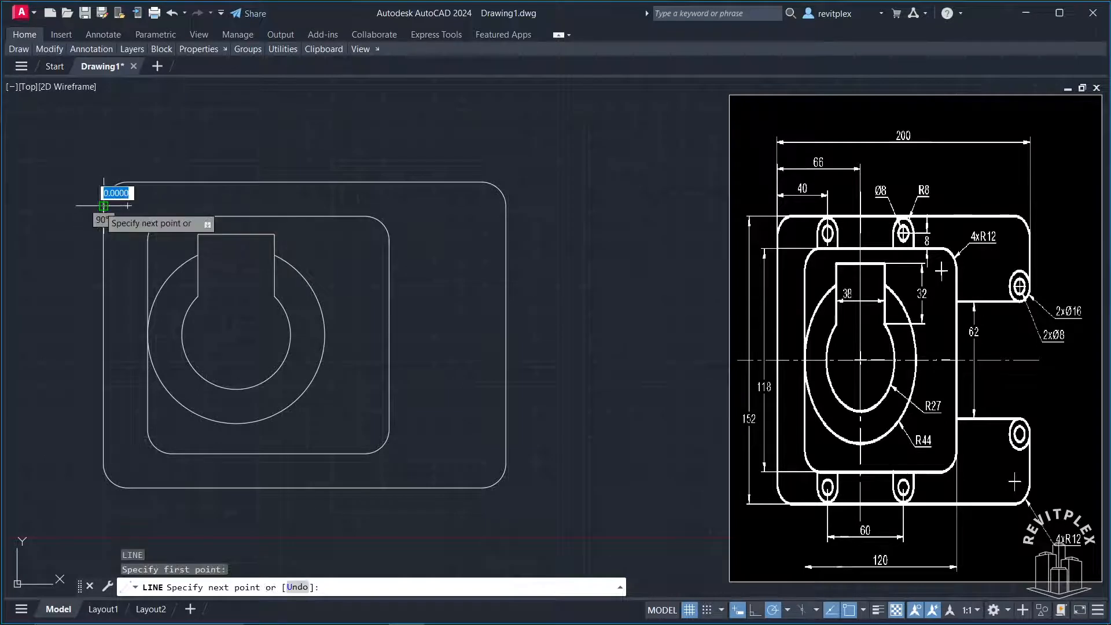
pyautogui.click(103, 142)
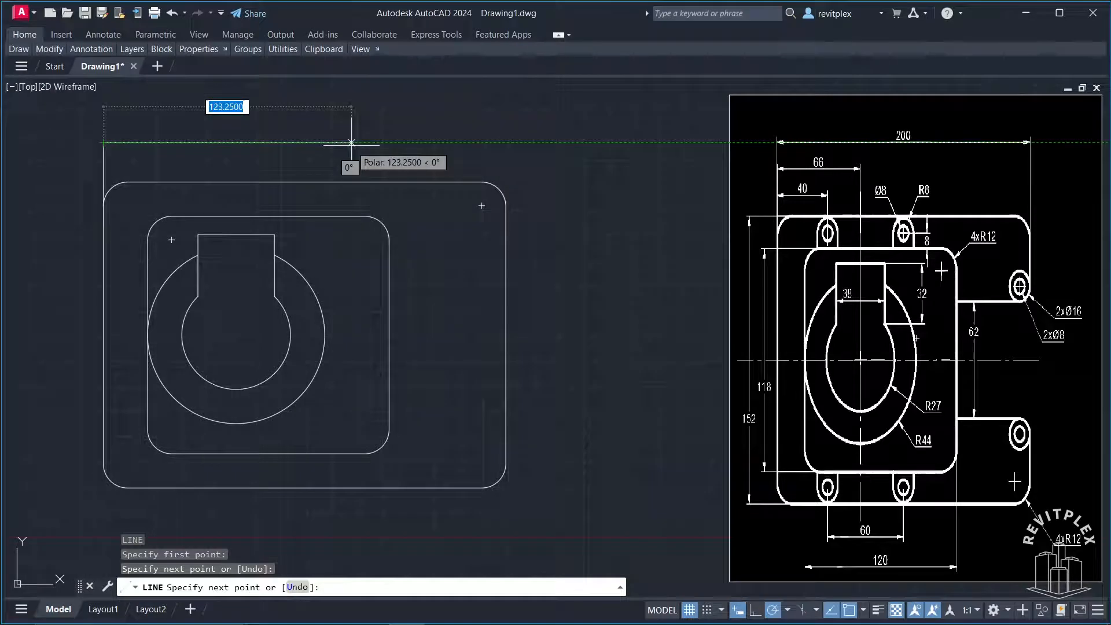
pyautogui.write('40')
pyautogui.press('Return')
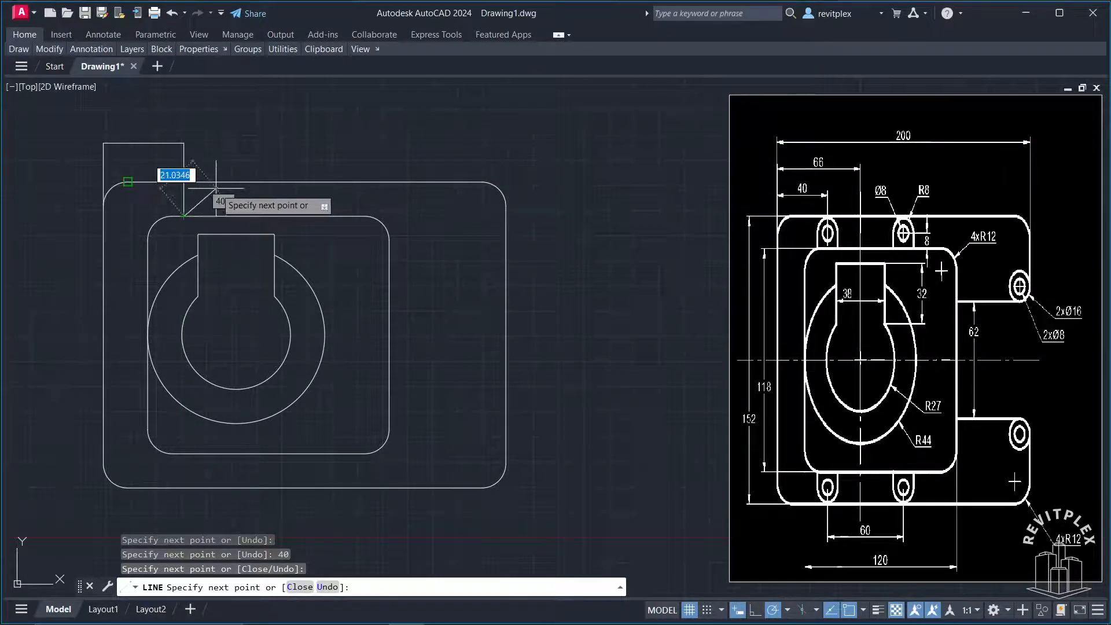
pyautogui.click(184, 216)
pyautogui.press('Return')
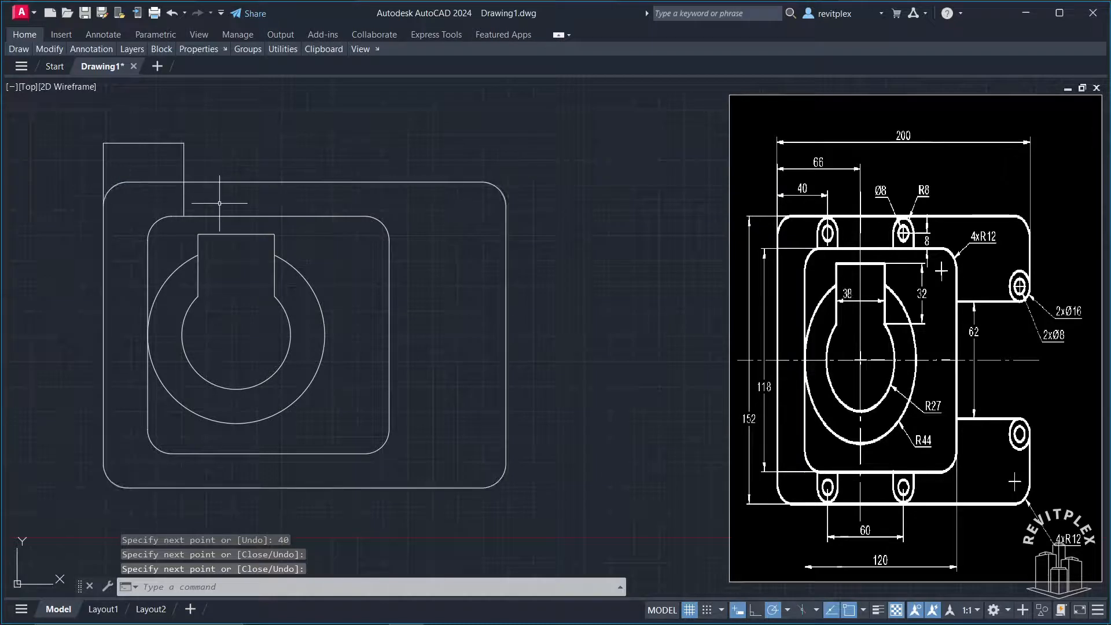
# Draw a vertical line 8 long upward from where the construction line meets the inner rounded rectangle's upper edge.
pyautogui.write('L')
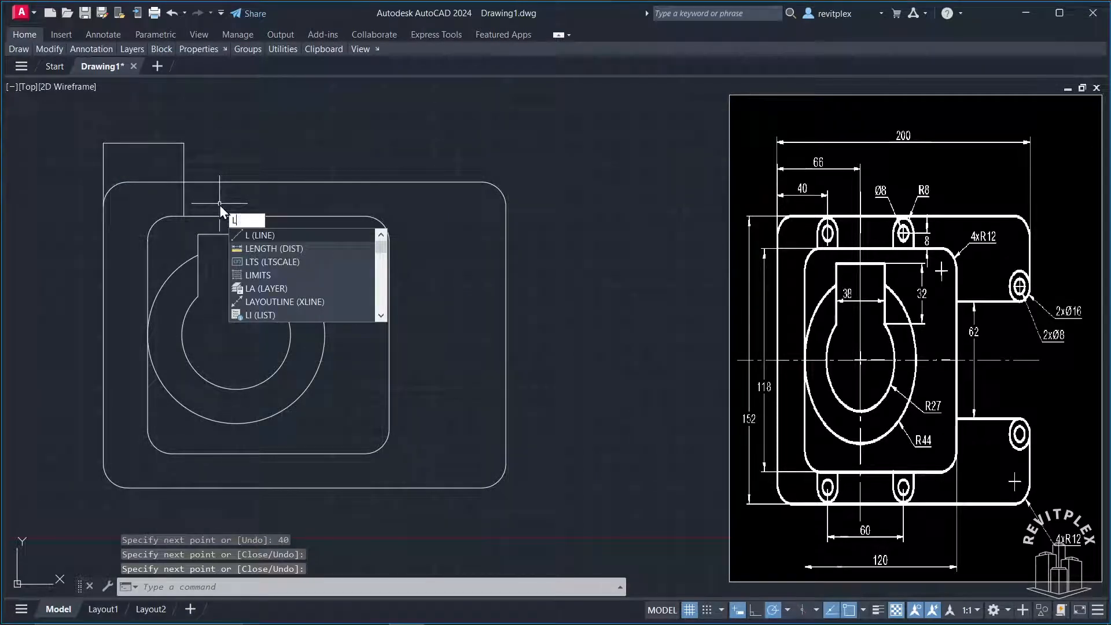
pyautogui.press('Return')
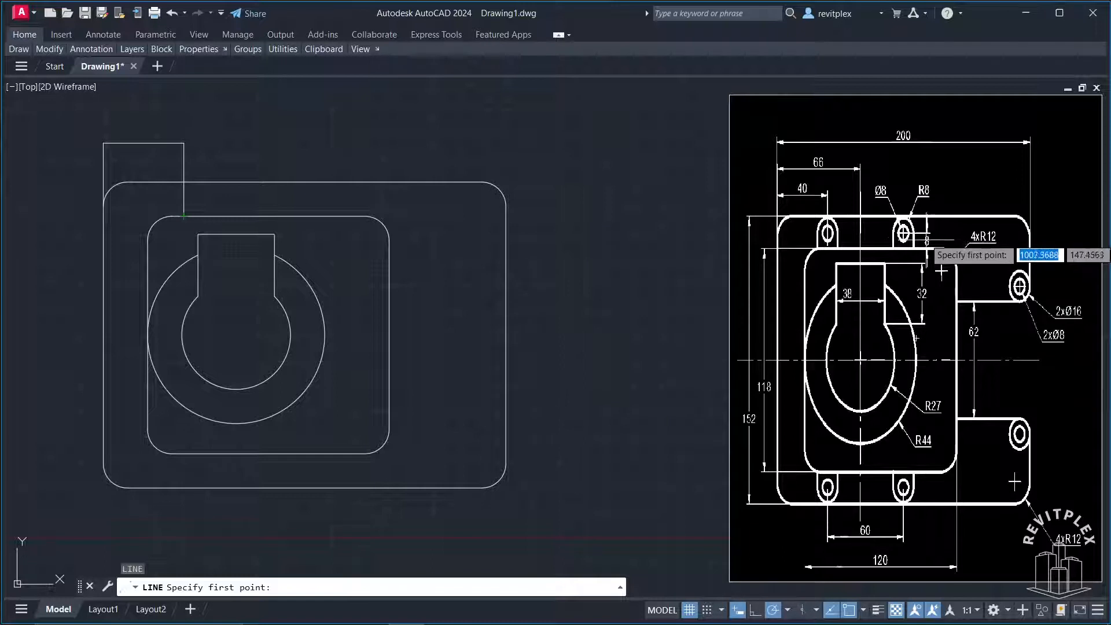
pyautogui.click(184, 216)
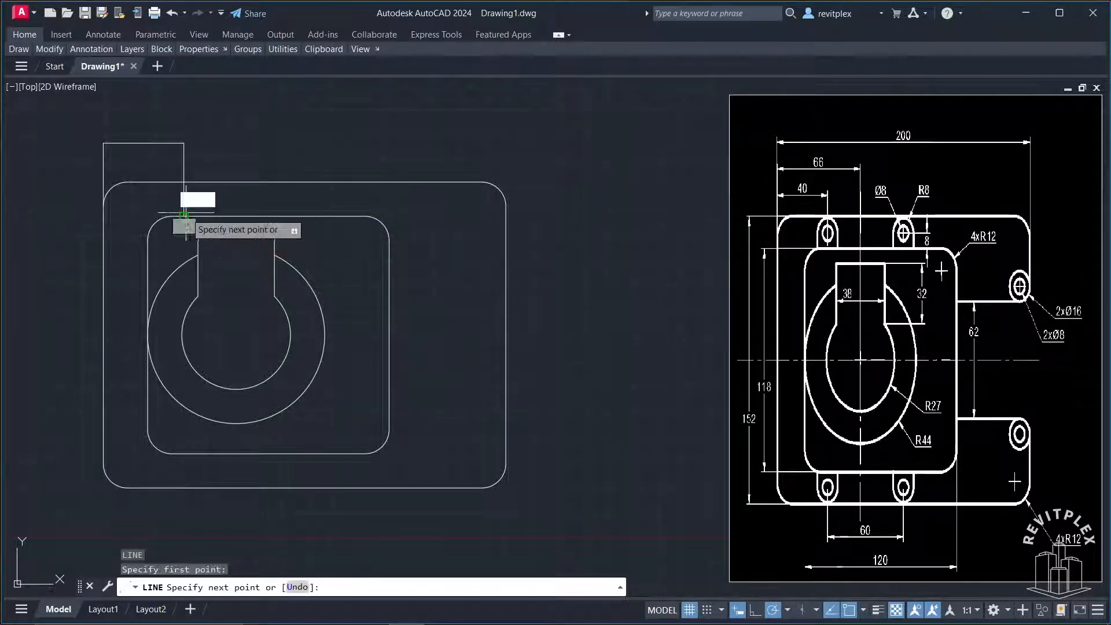
pyautogui.write('8')
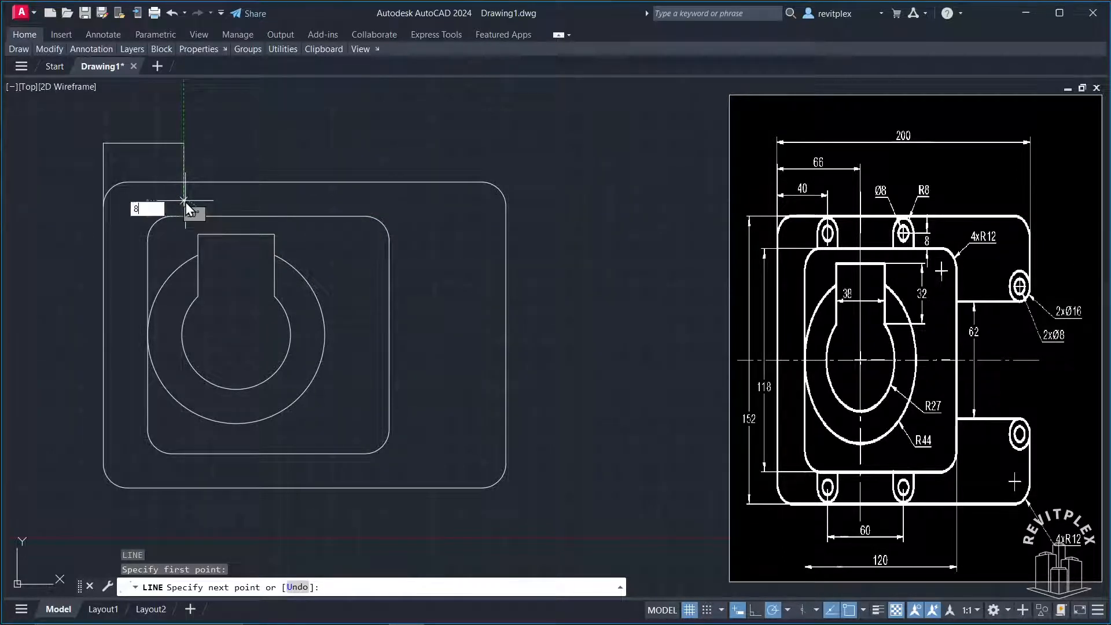
pyautogui.press('Return')
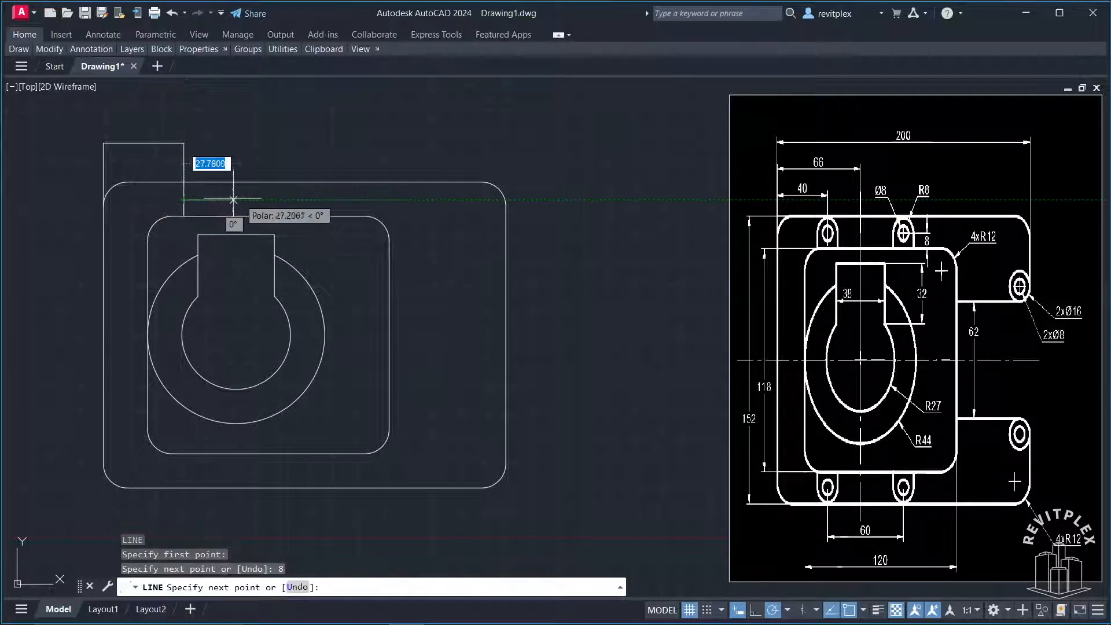
pyautogui.press('Return')
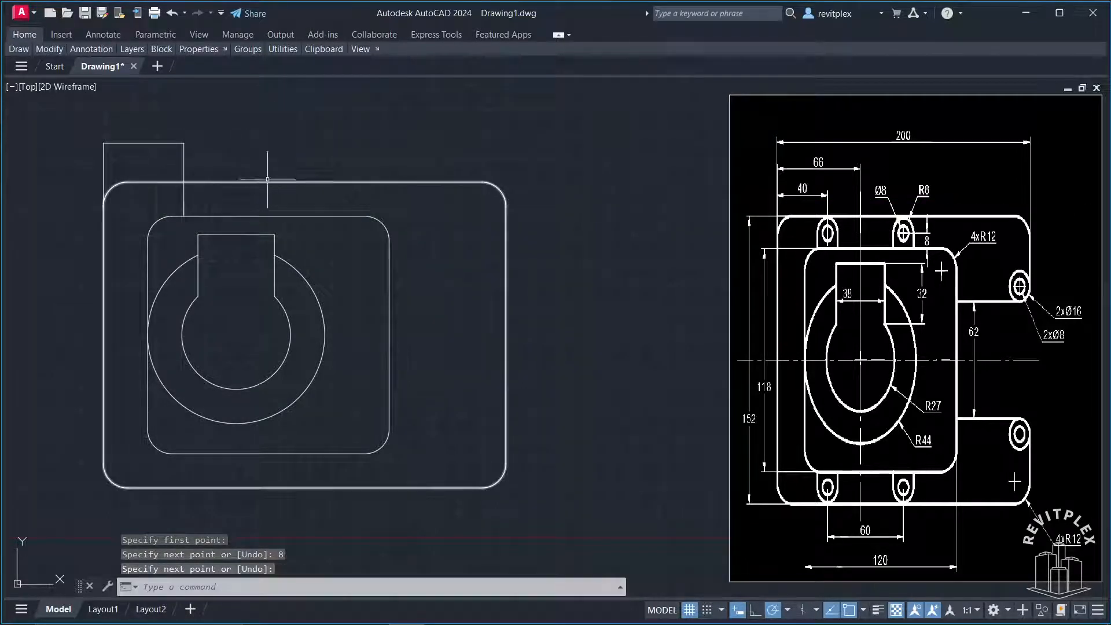
# Erase the three construction lines above the plate, keeping the 8 long vertical line on the inner rectangle's upper edge.
pyautogui.click(225, 164)
pyautogui.click(138, 130)
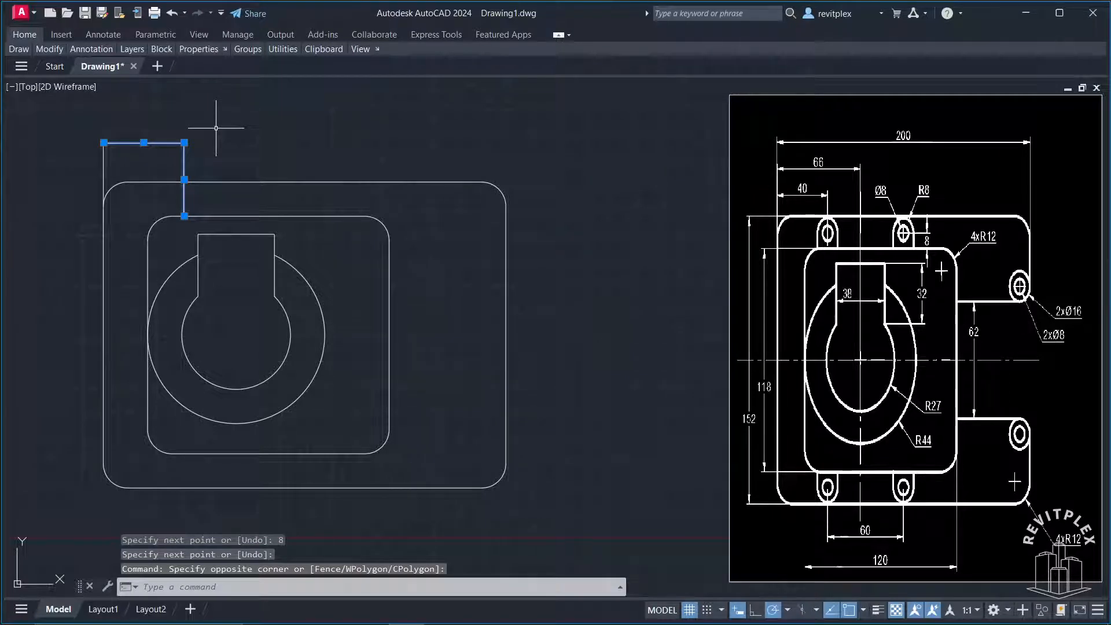
pyautogui.press('Delete')
pyautogui.click(158, 146)
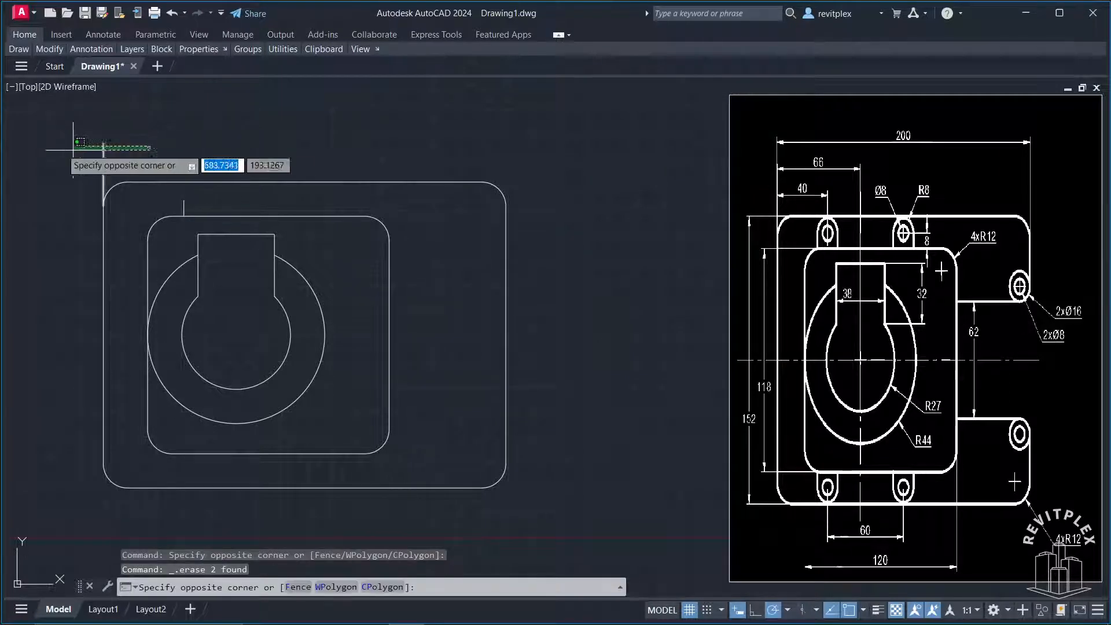
pyautogui.click(56, 146)
pyautogui.press('Delete')
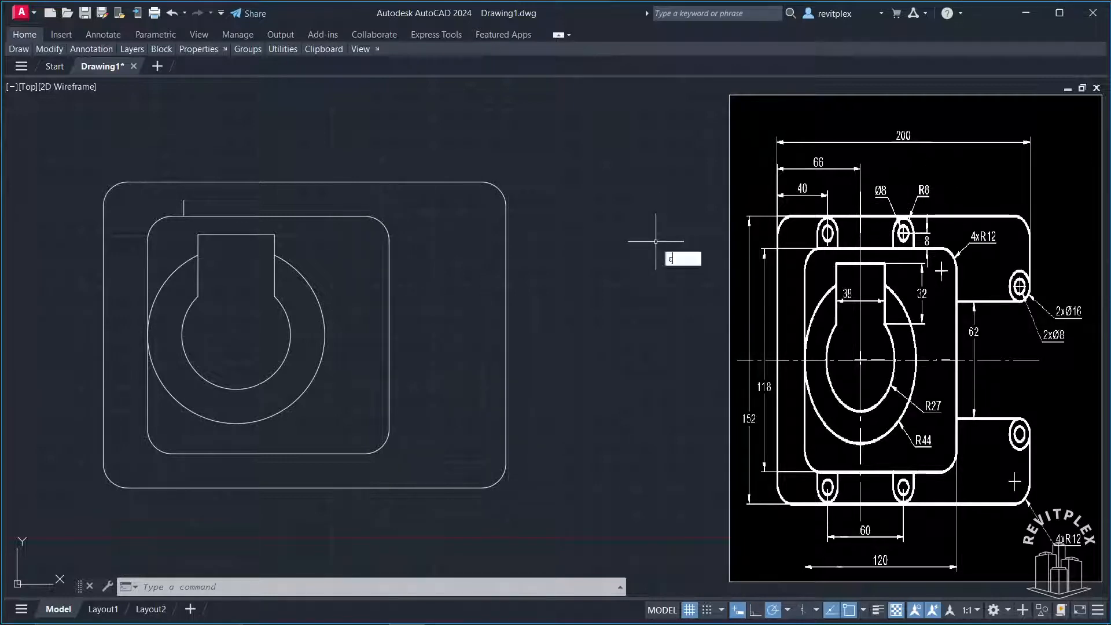
# Draw two concentric circles of radius 4 and radius 8 centred on the upper end of the 8 long vertical line.
pyautogui.press('Return')
pyautogui.click(184, 201)
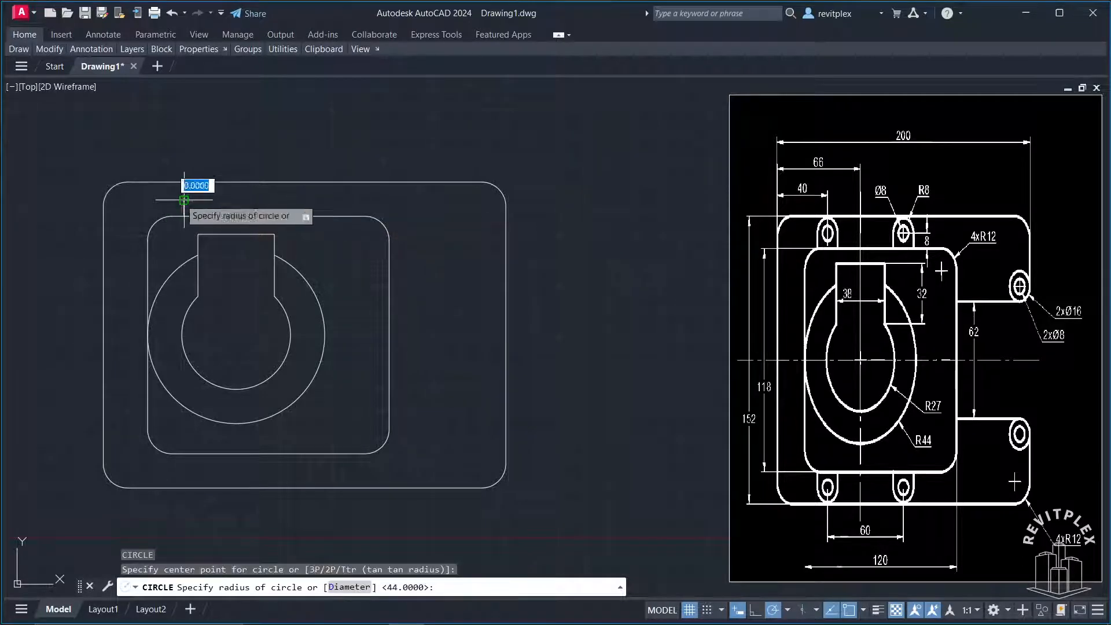
pyautogui.write('4')
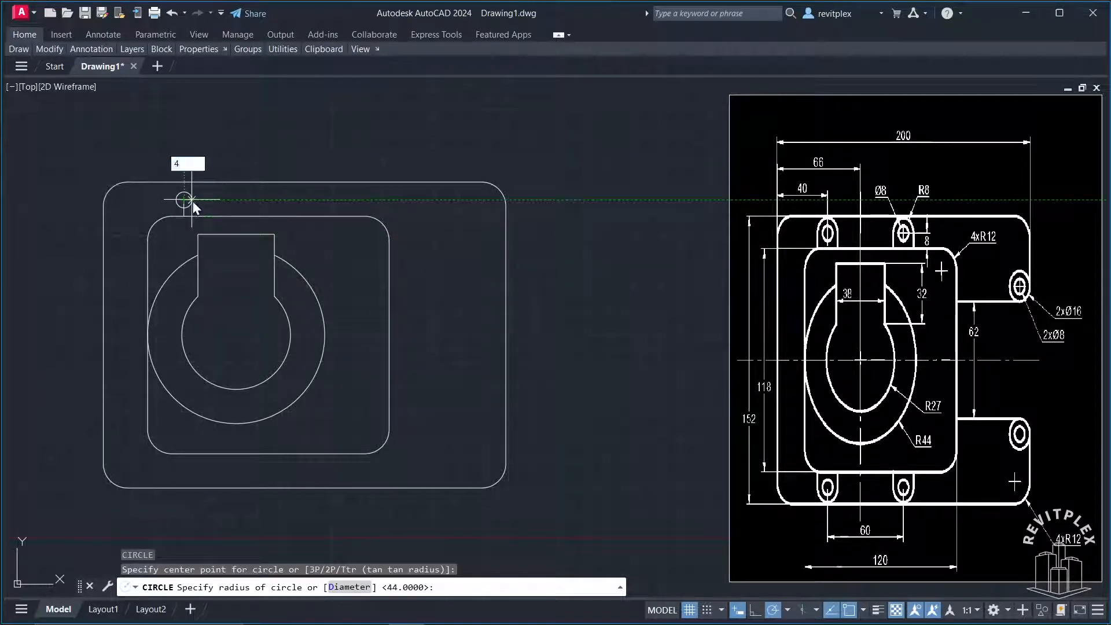
pyautogui.press('Return')
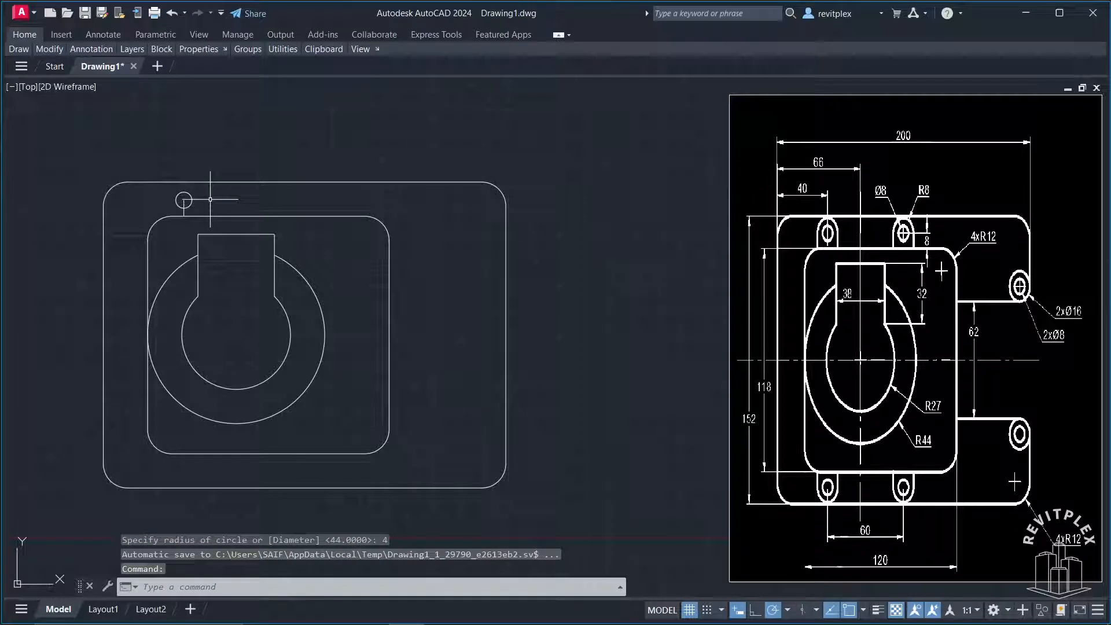
pyautogui.press('space')
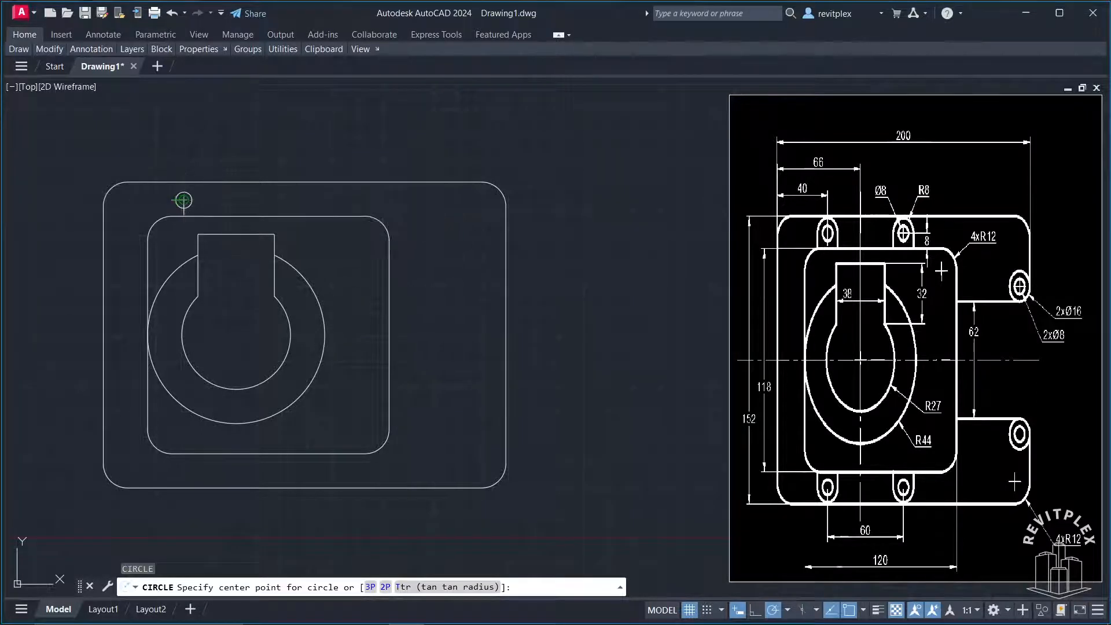
pyautogui.click(183, 201)
pyautogui.write('8')
pyautogui.press('Return')
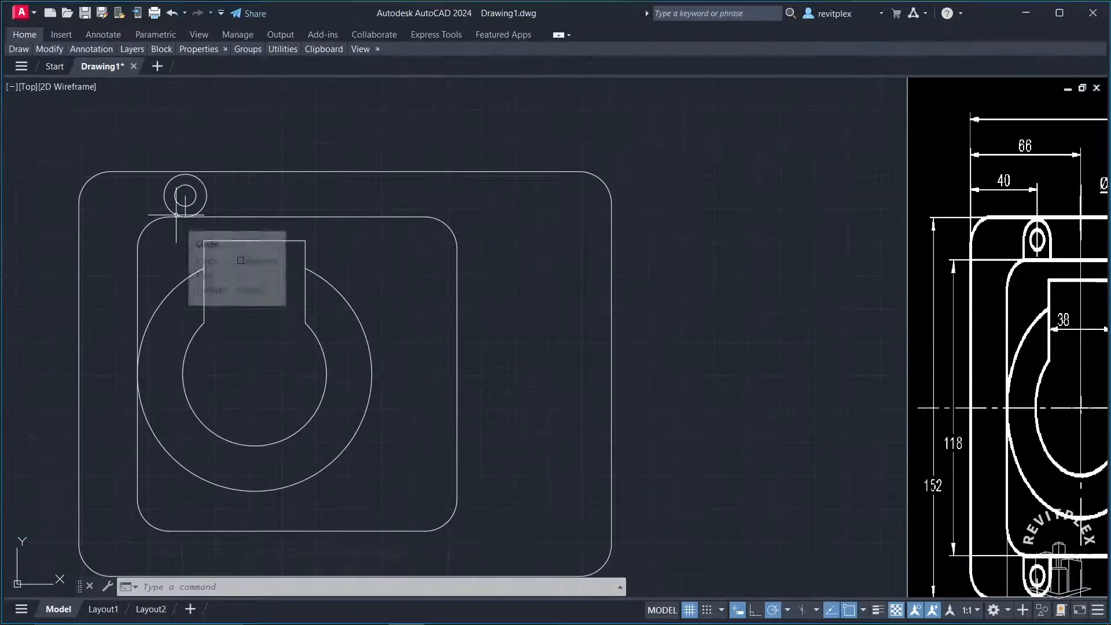
# Draw vertical lines from the radius 8 circle's left and right quadrants down to the level of the inner rounded rectangle's upper edge.
pyautogui.scroll(4, 177, 214)
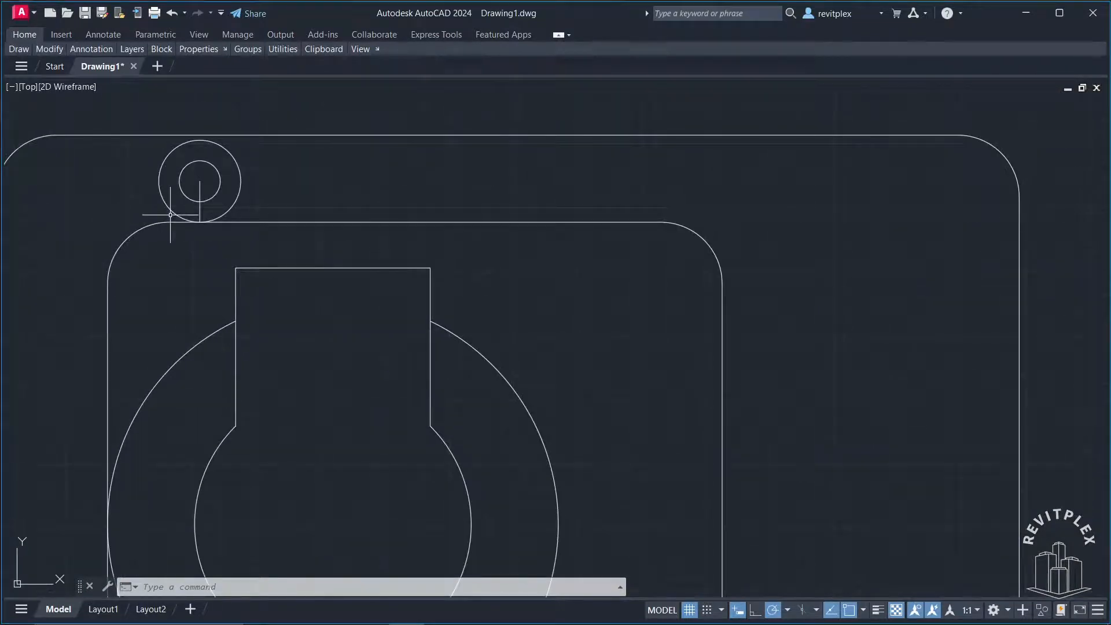
pyautogui.write('l')
pyautogui.press('Return')
pyautogui.click(159, 181)
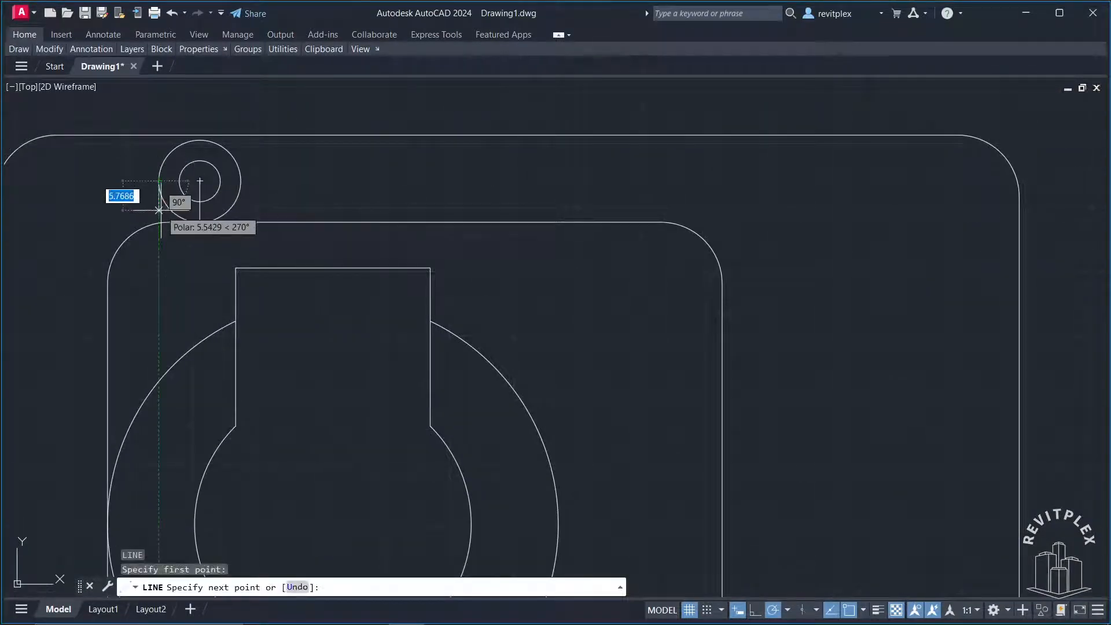
pyautogui.click(159, 223)
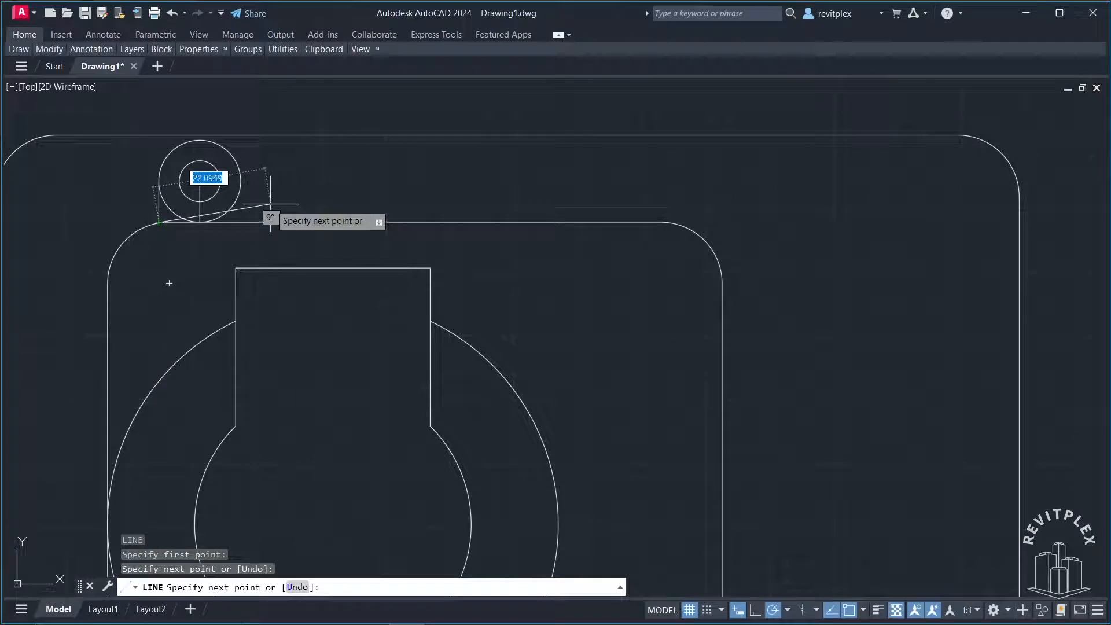
pyautogui.press('Return')
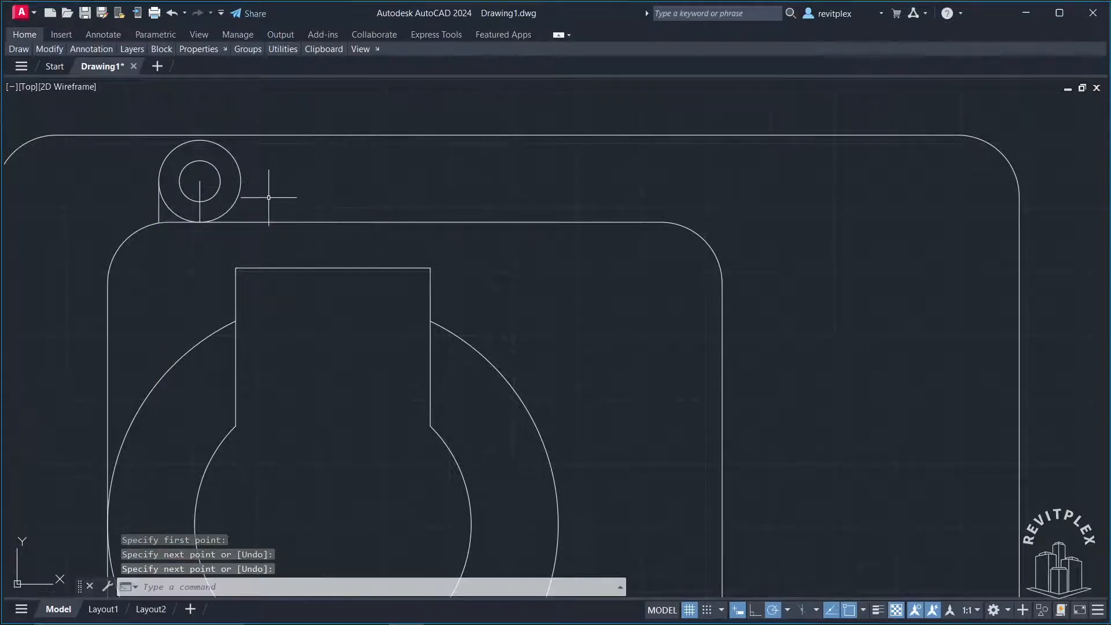
pyautogui.press('Return')
pyautogui.click(241, 181)
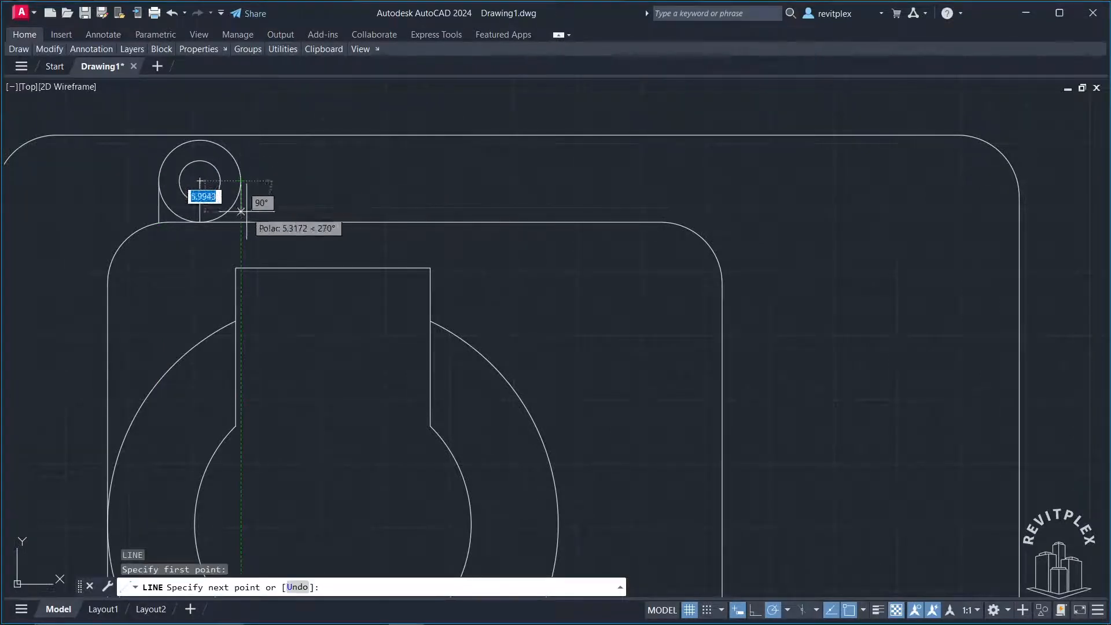
pyautogui.click(240, 222)
pyautogui.press('Return')
# Erase the short vertical line running down from the centre of the concentric circles.
pyautogui.scroll(-1, 391, 193)
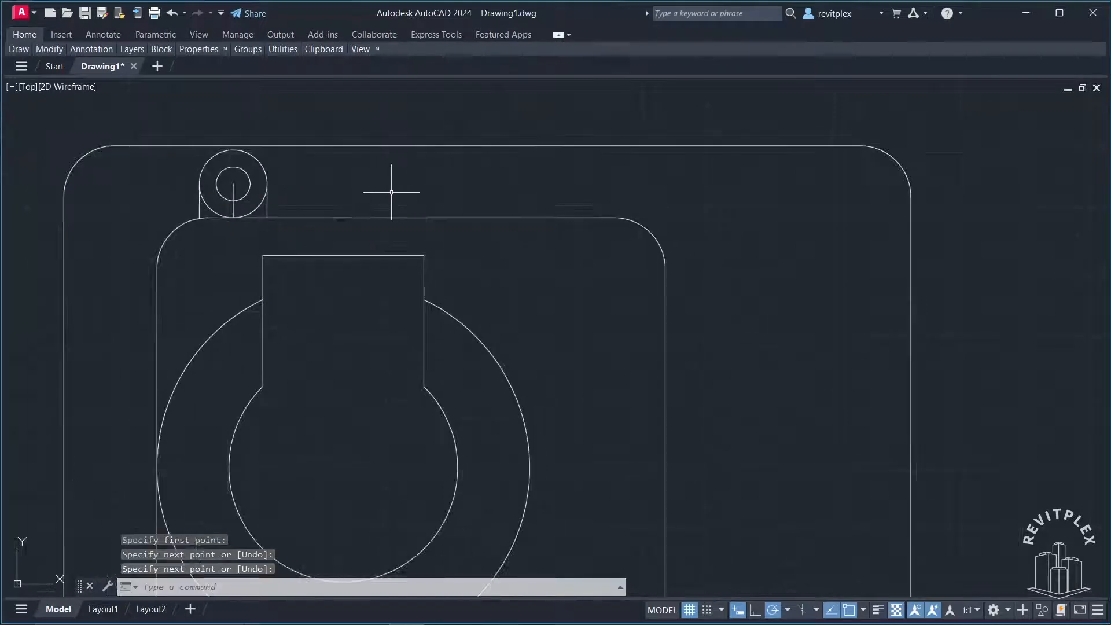
pyautogui.scroll(-1, 395, 211)
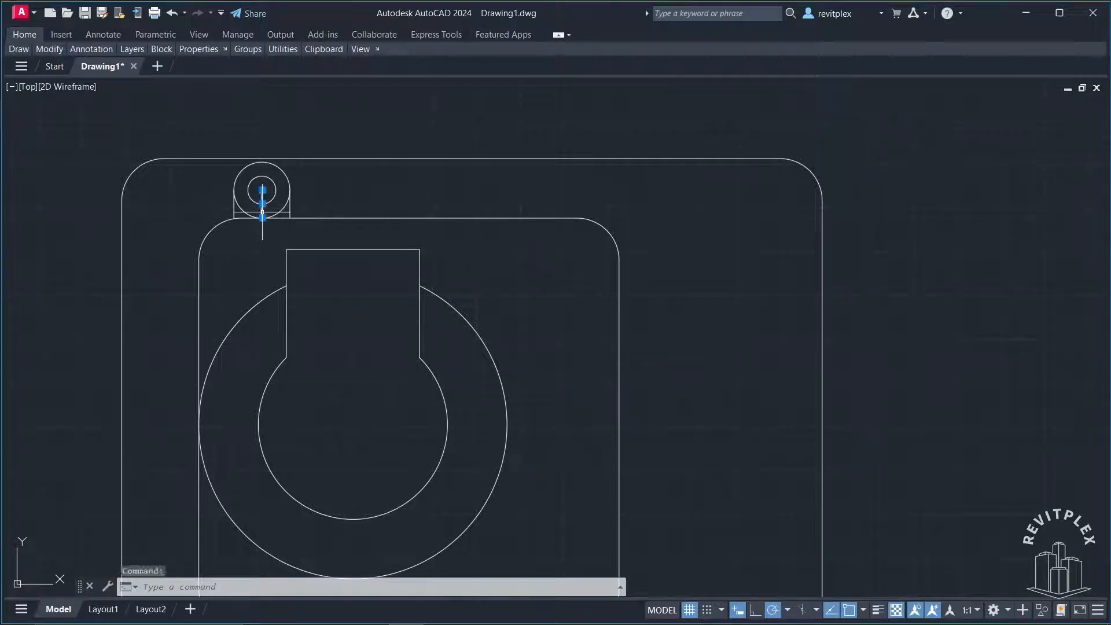
pyautogui.press('Delete')
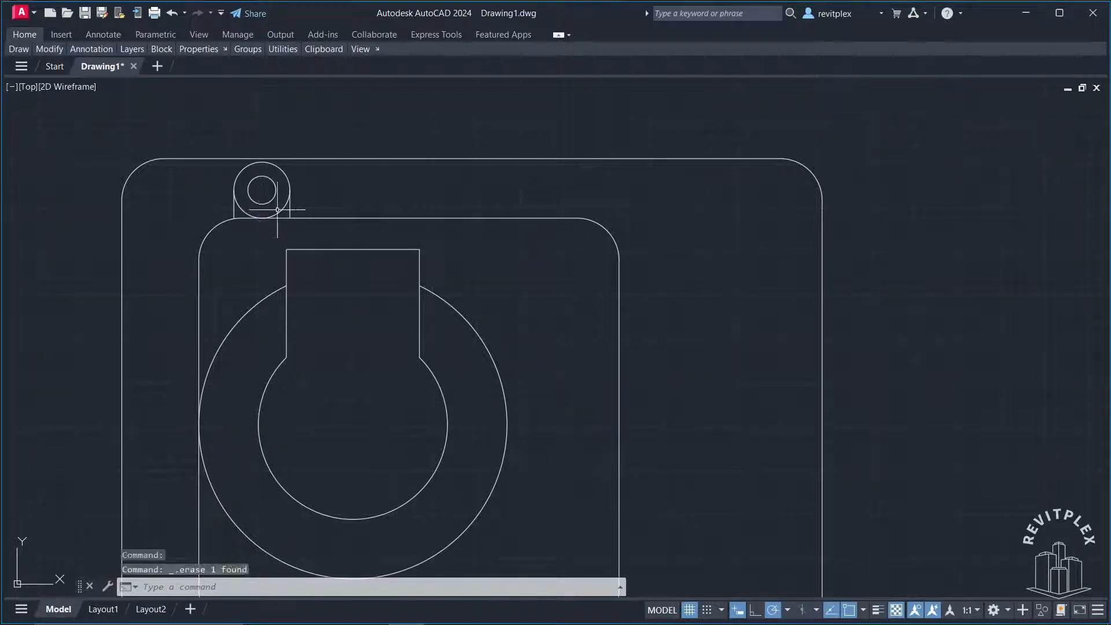
# Trim away the lower half of the radius 8 circle between the two vertical side lines to form a round-topped tab.
pyautogui.scroll(-2, 480, 226)
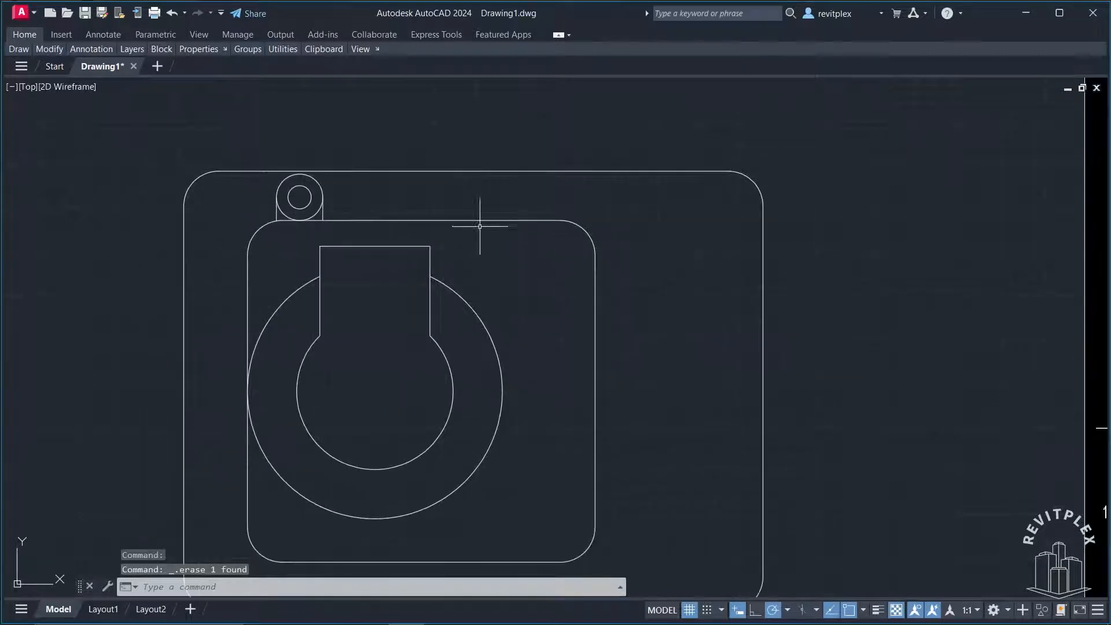
pyautogui.scroll(-1, 403, 252)
pyautogui.moveTo(530, 239)
pyautogui.mouseDown(button='middle')
pyautogui.moveTo(287, 260)
pyautogui.moveTo(316, 259)
pyautogui.mouseUp(button='middle')
pyautogui.scroll(-1, 433, 255)
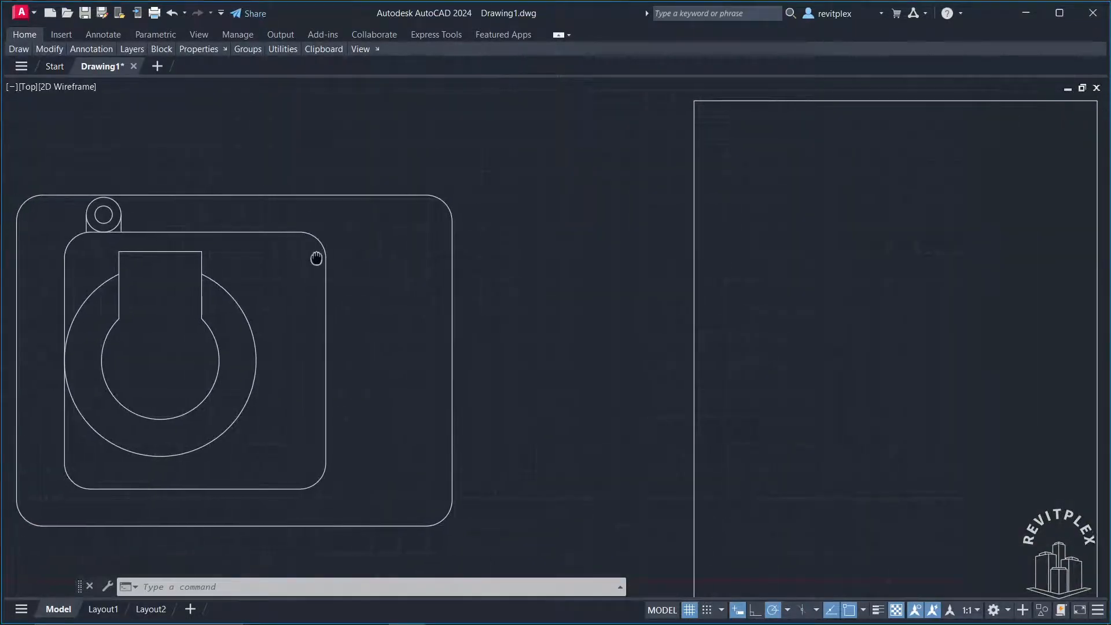
pyautogui.moveTo(704, 261); pyautogui.dragTo(709, 255, button='middle')
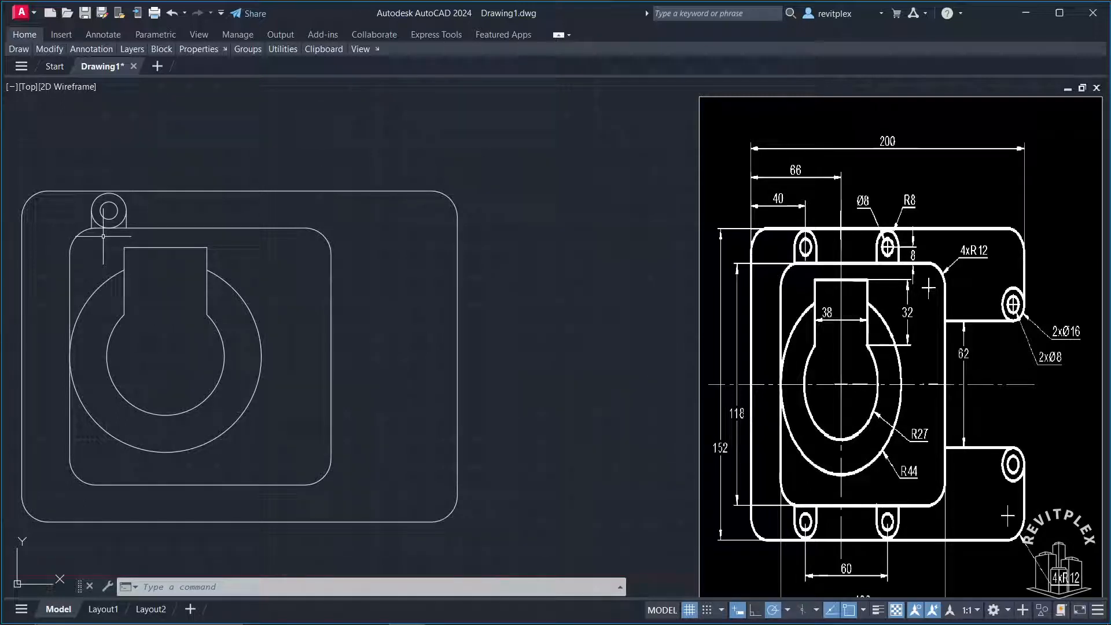
pyautogui.press('Return')
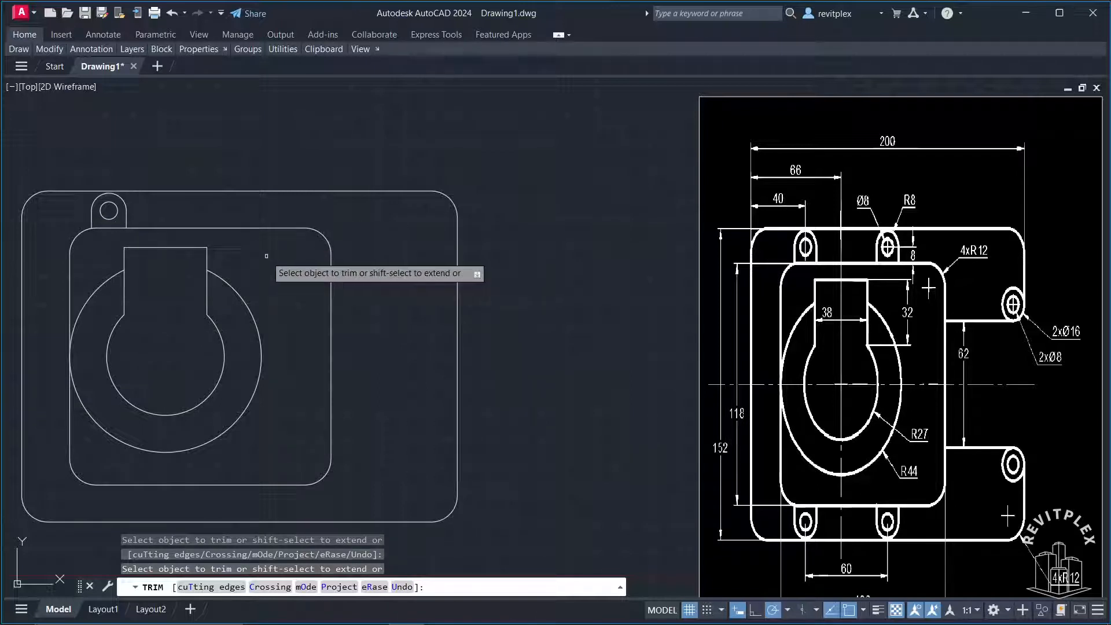
pyautogui.press('Escape')
pyautogui.click(77, 192)
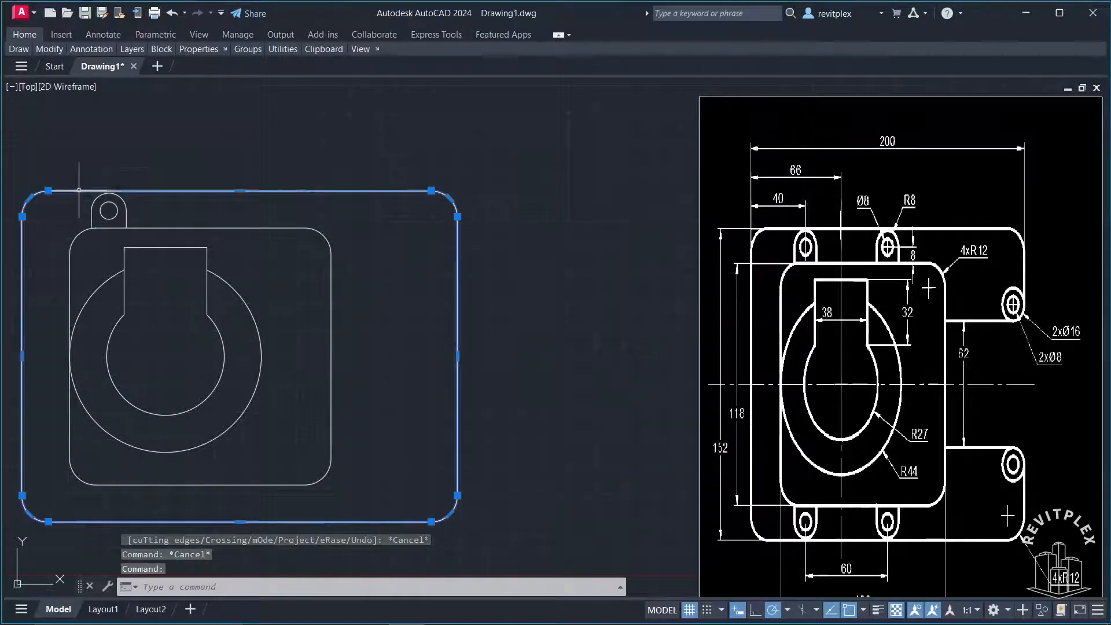
pyautogui.press('Escape')
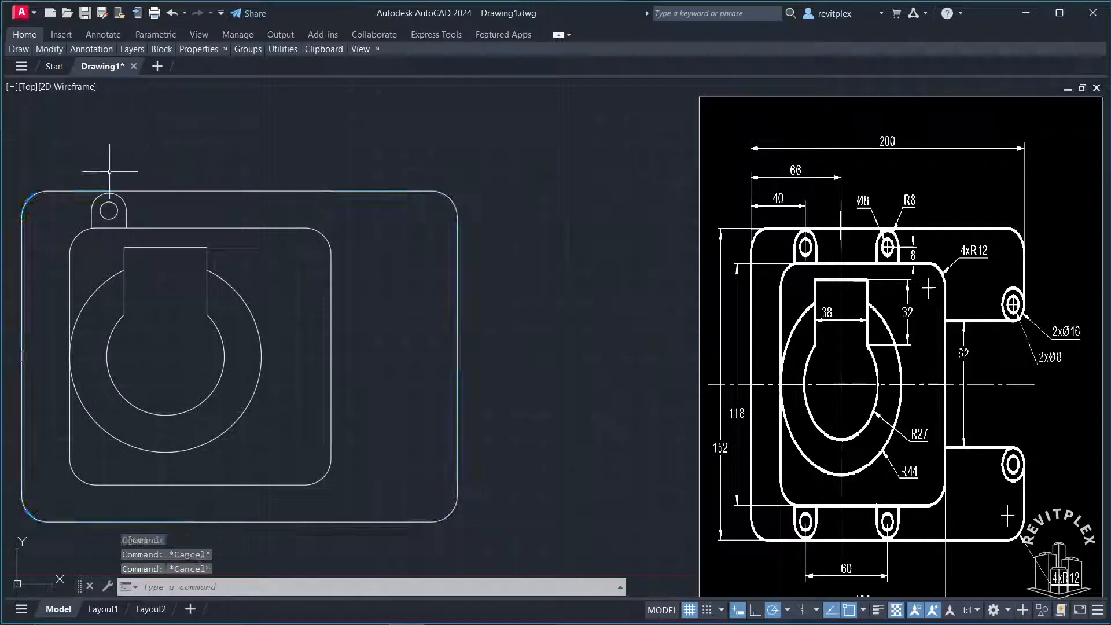
# Copy the tab with its hole 60 horizontally to the right, using the hole's centre as base point.
pyautogui.click(75, 166)
pyautogui.click(148, 225)
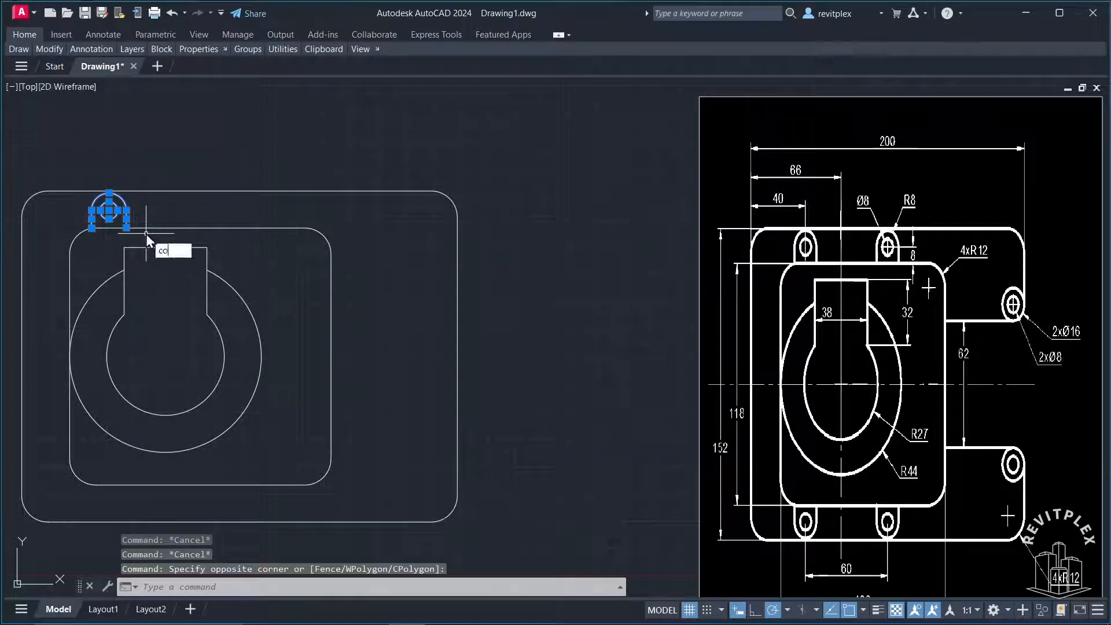
pyautogui.press('Return')
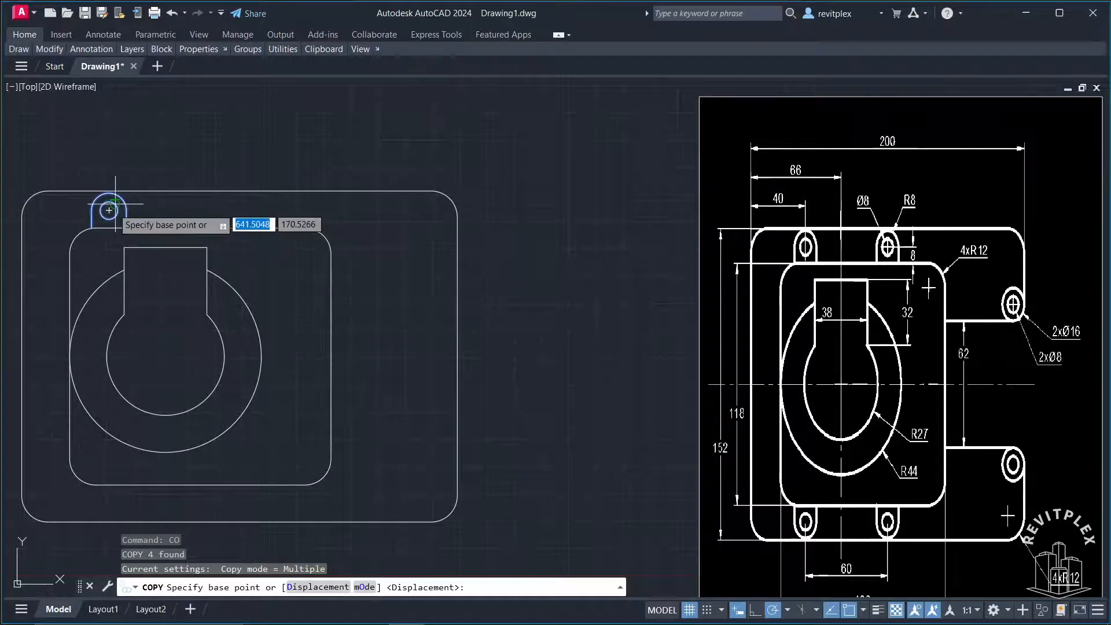
pyautogui.click(109, 210)
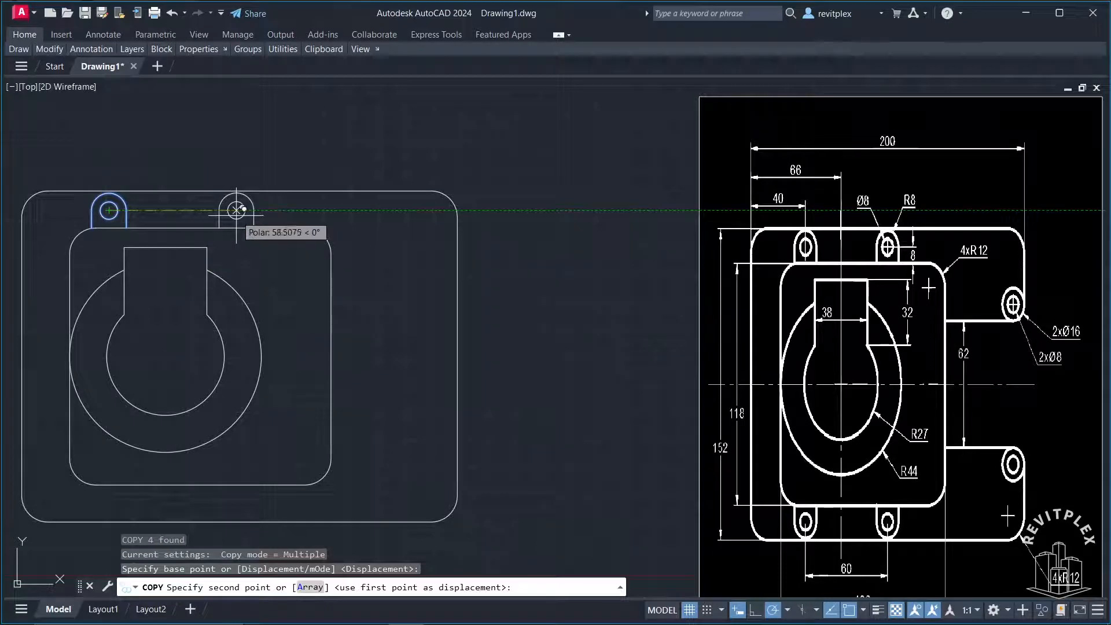
pyautogui.write('60')
pyautogui.press('Return')
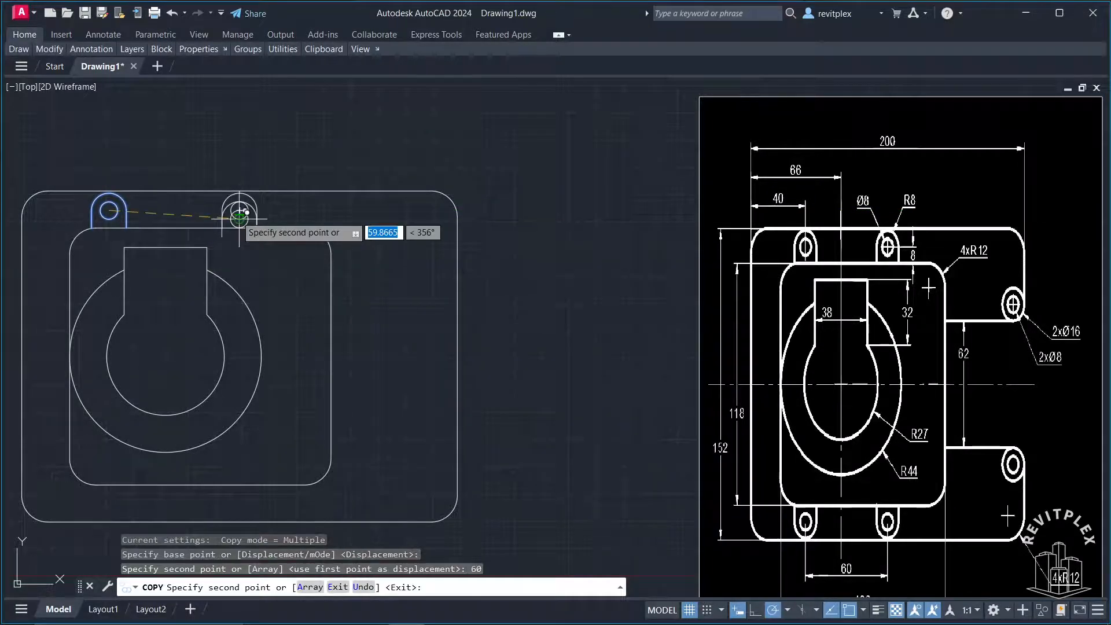
pyautogui.press('Escape')
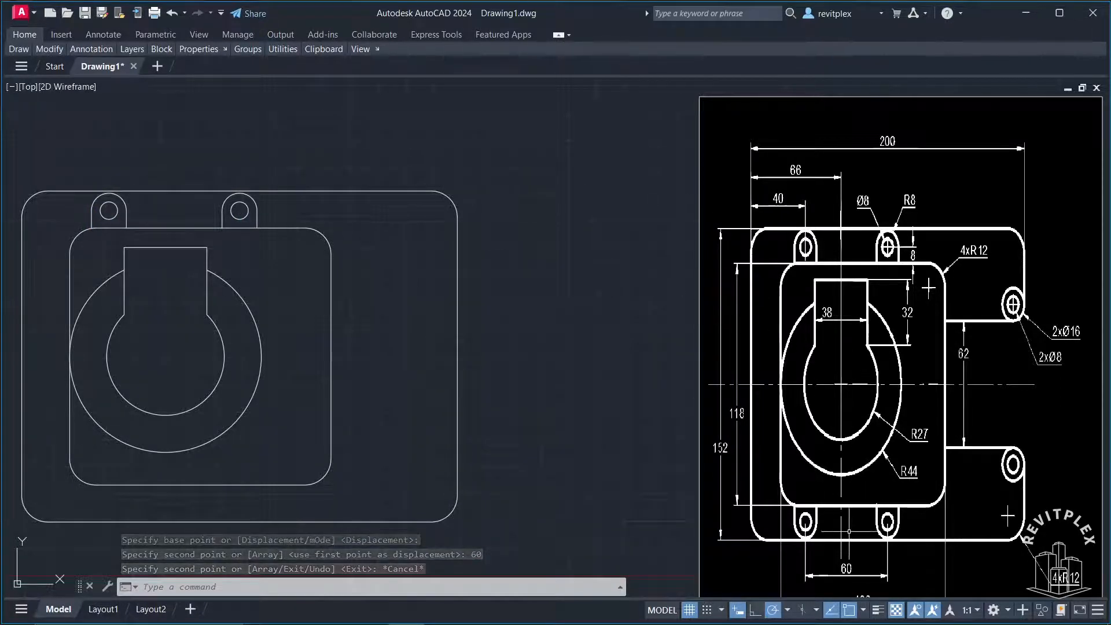
# Mirror both upper tabs with their holes across the horizontal centreline of the large circles, keeping the source objects.
pyautogui.click(73, 158)
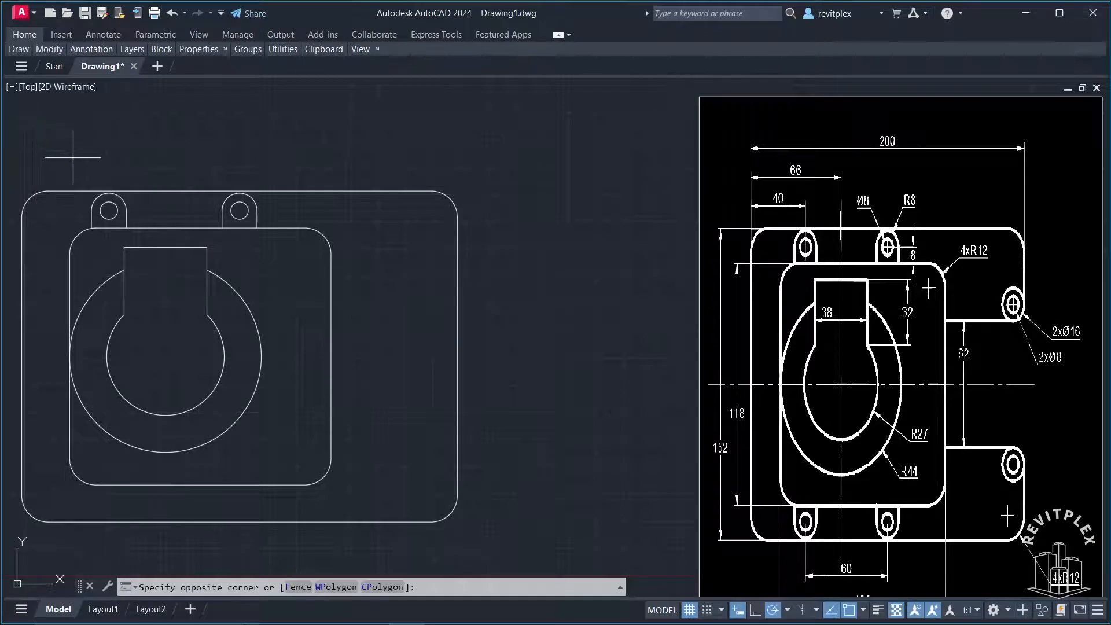
pyautogui.click(270, 238)
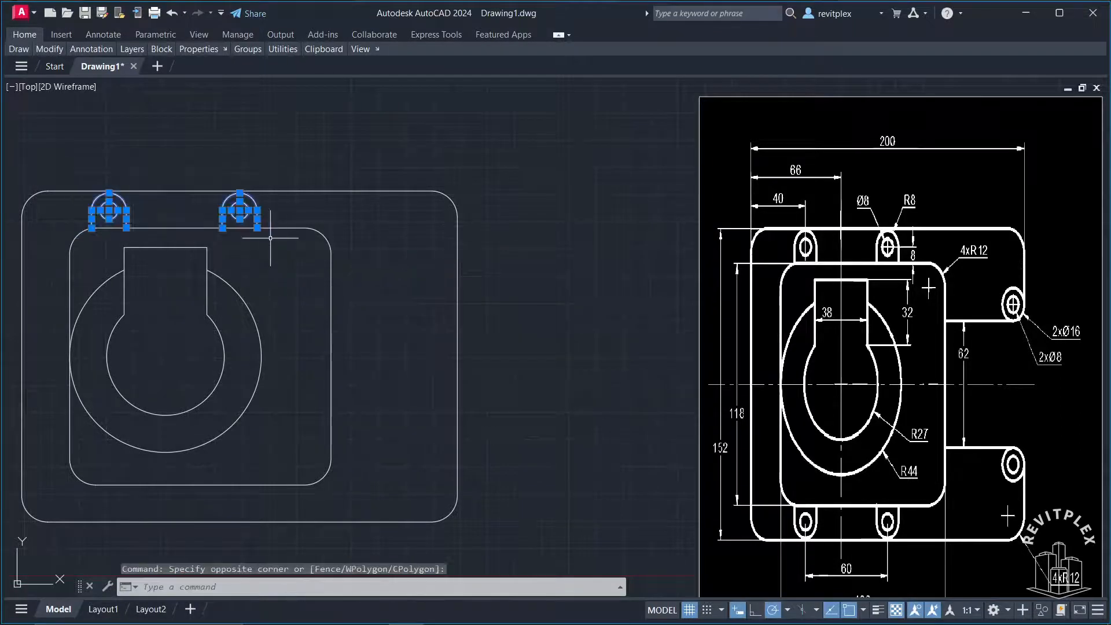
pyautogui.press('Return')
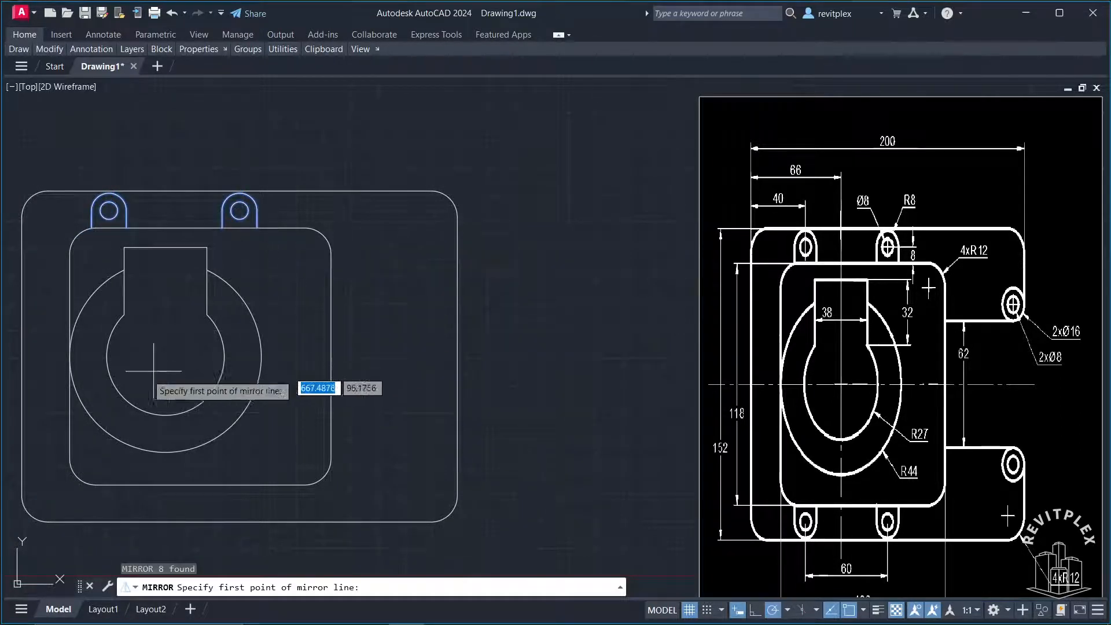
pyautogui.click(70, 355)
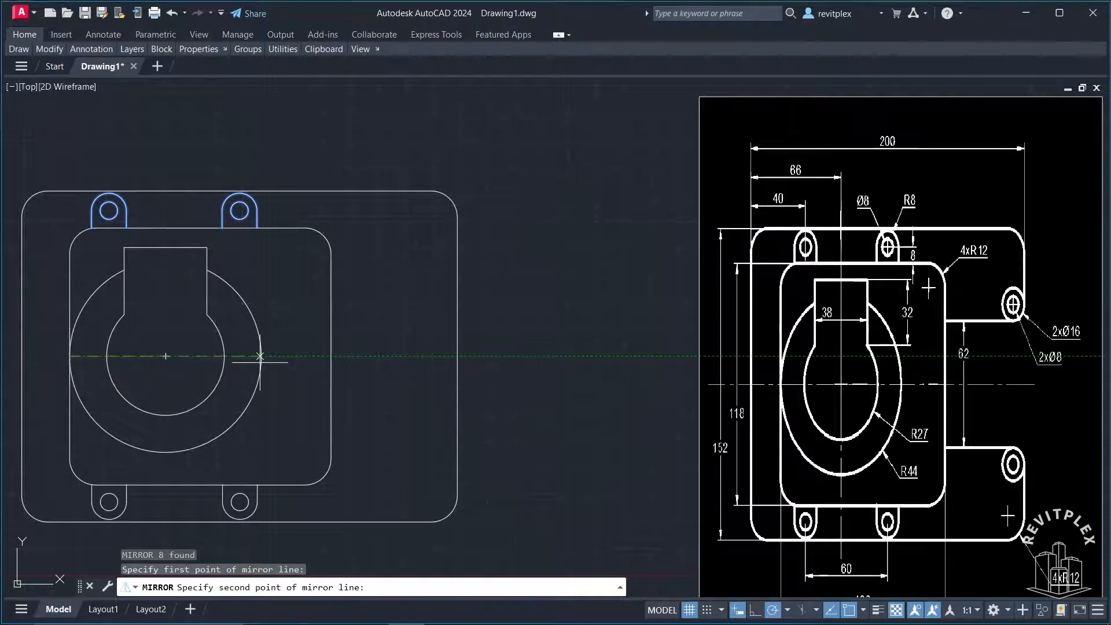
pyautogui.click(261, 356)
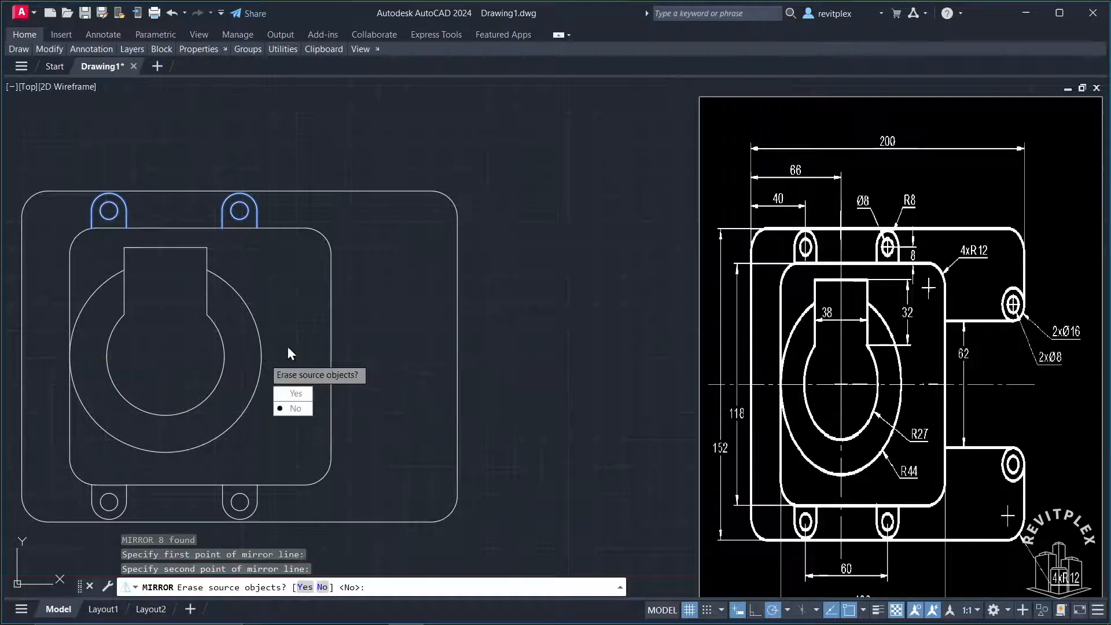
pyautogui.click(306, 409)
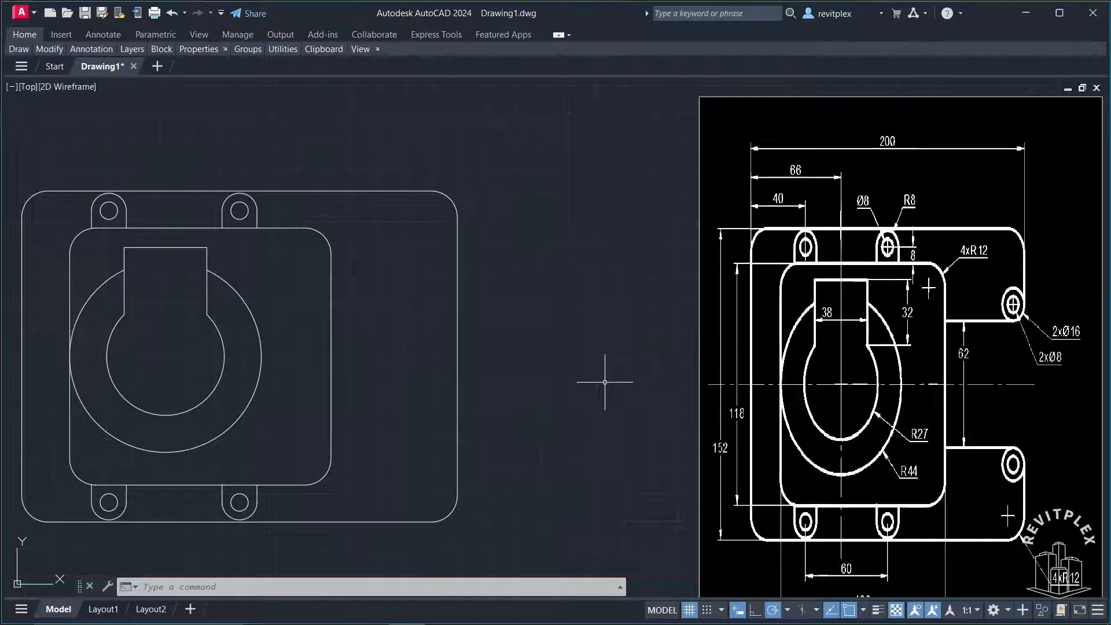
# Draw a horizontal line from the midpoint of the inner rectangle's right side to the outer plate's right edge.
pyautogui.write('l')
pyautogui.press('Return')
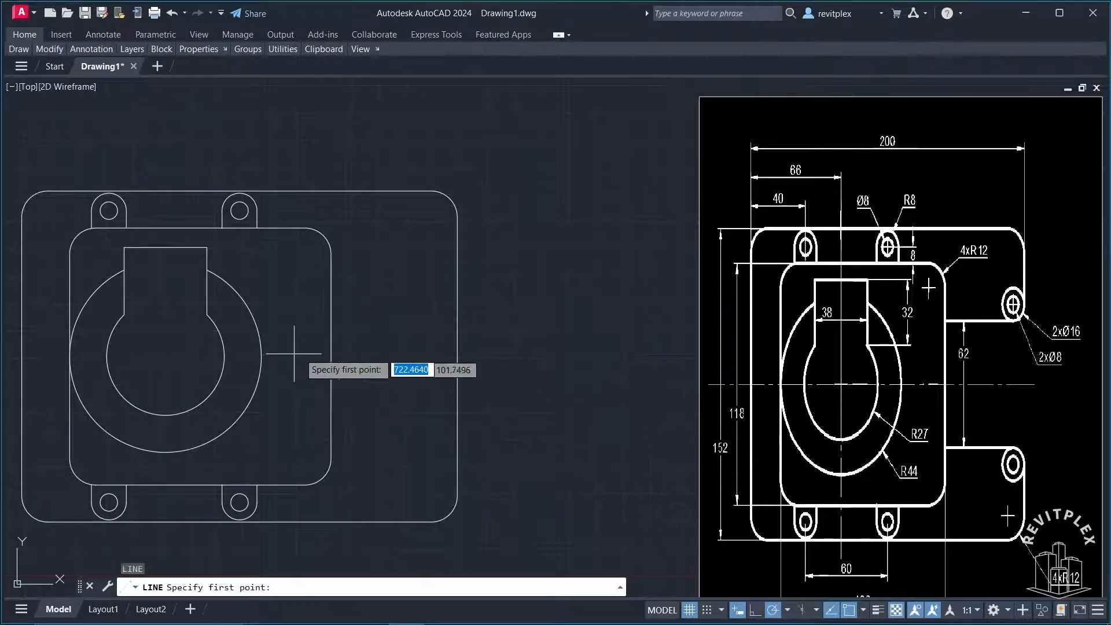
pyautogui.click(330, 356)
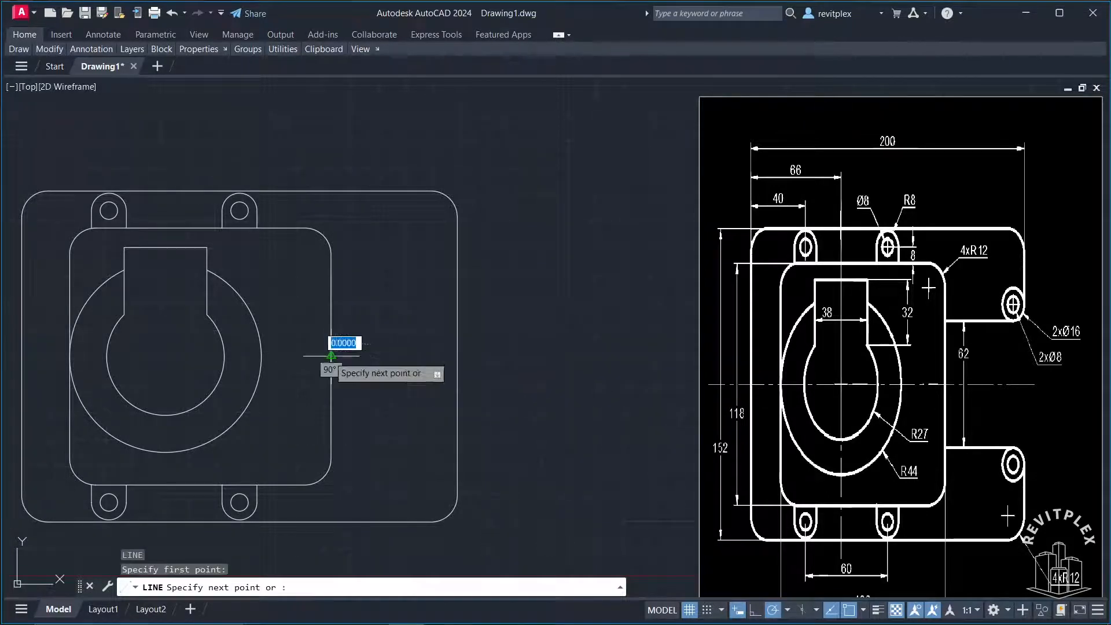
pyautogui.click(457, 356)
pyautogui.press('Return')
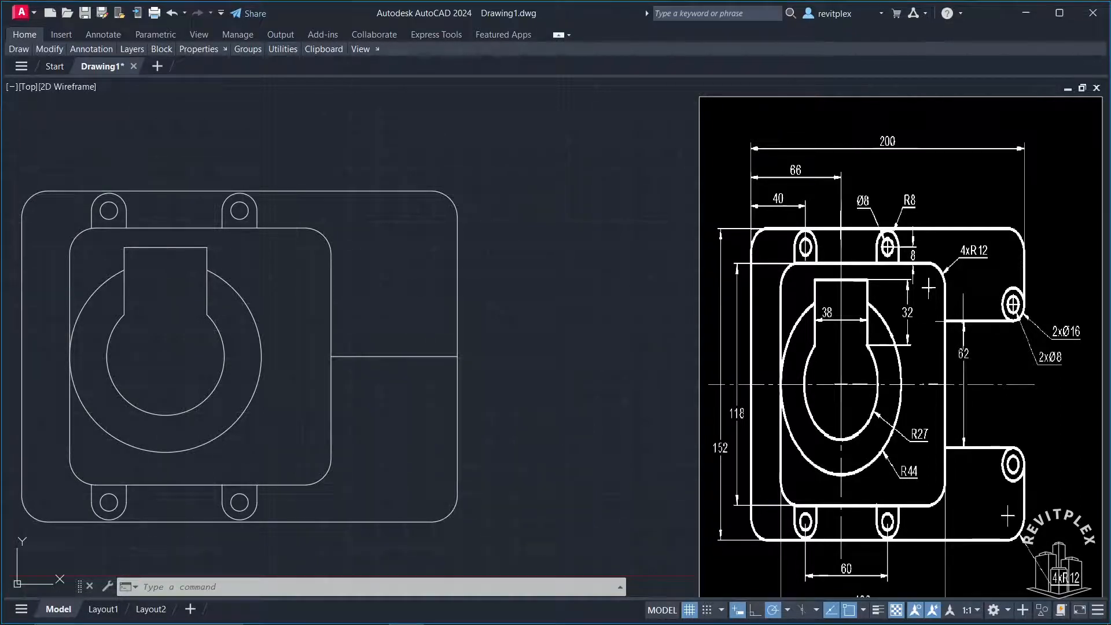
# Offset the horizontal line between the inner rectangle and the plate's right edge by 31 both upward and downward.
pyautogui.write('o')
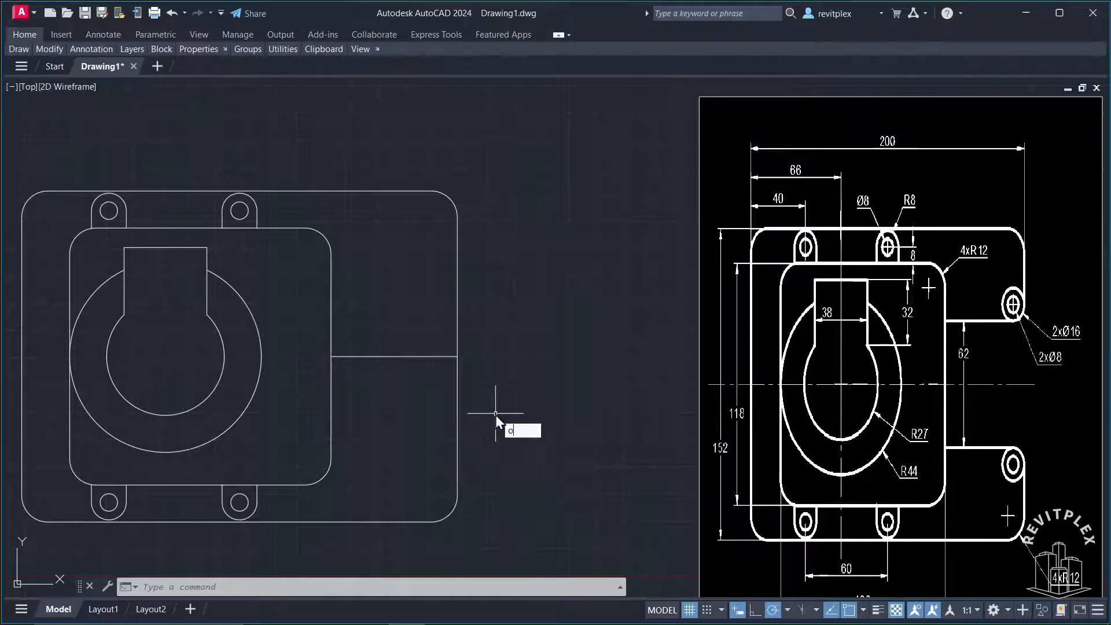
pyautogui.press('Return')
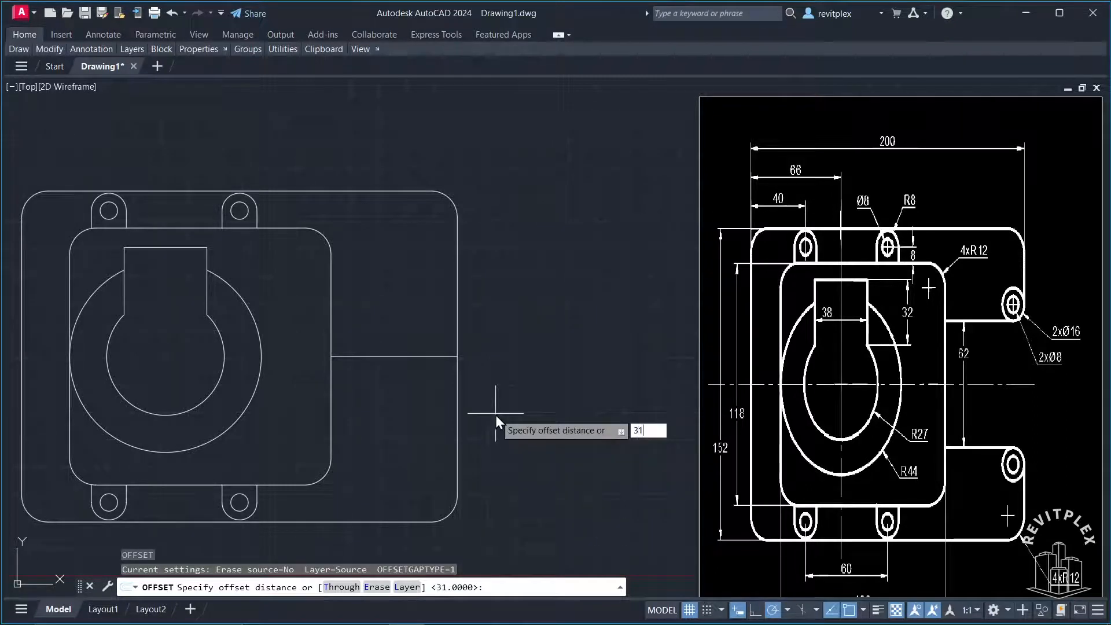
pyautogui.press('Return')
pyautogui.click(394, 356)
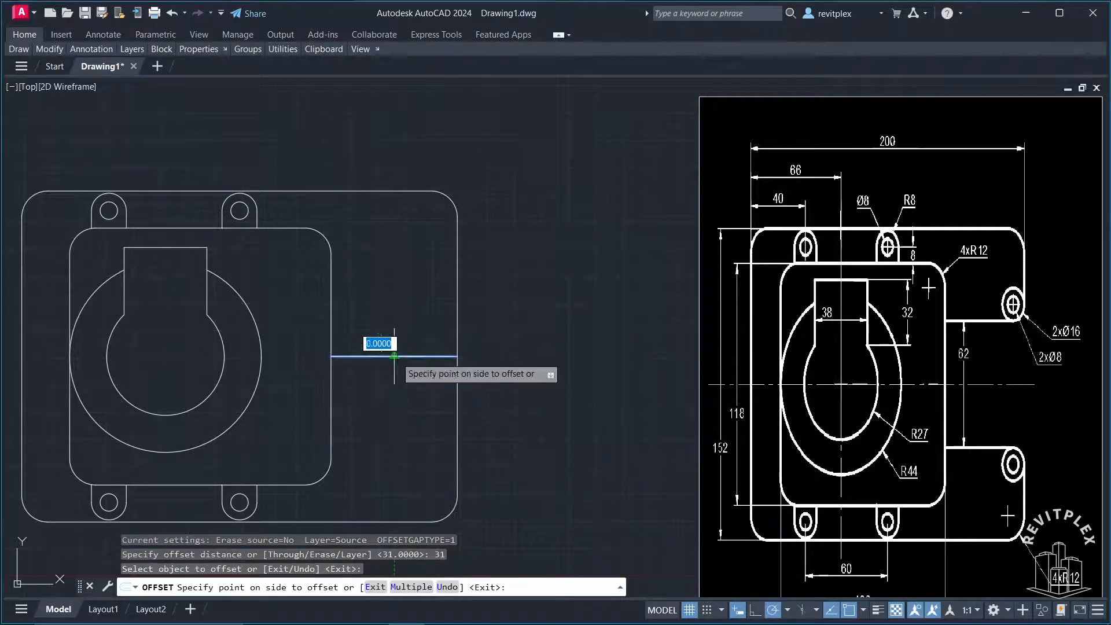
pyautogui.click(398, 316)
pyautogui.click(412, 356)
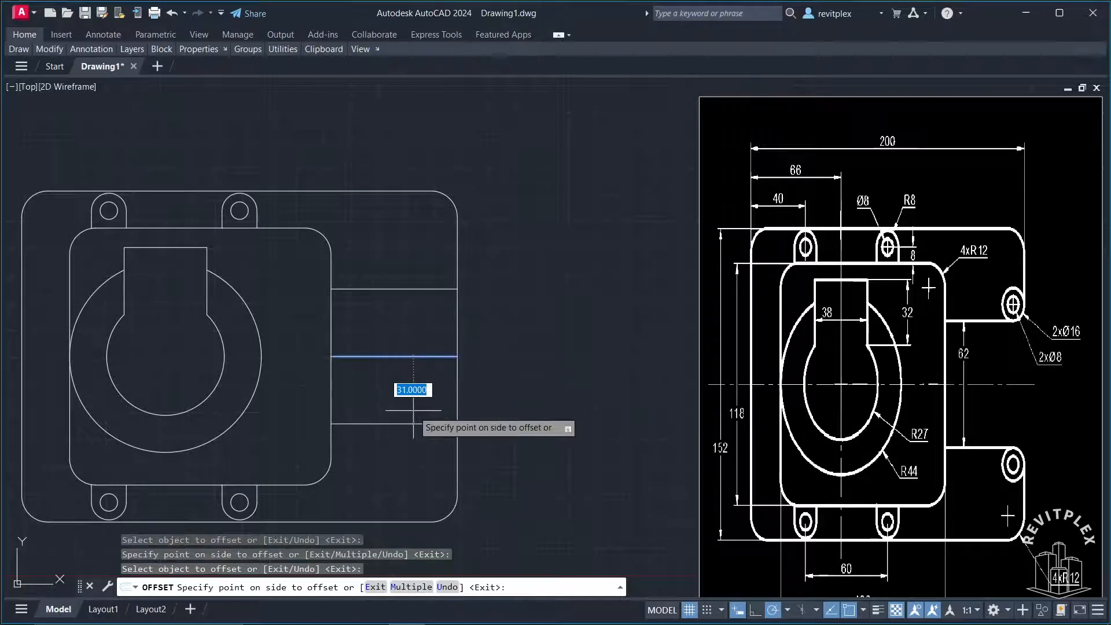
pyautogui.click(414, 423)
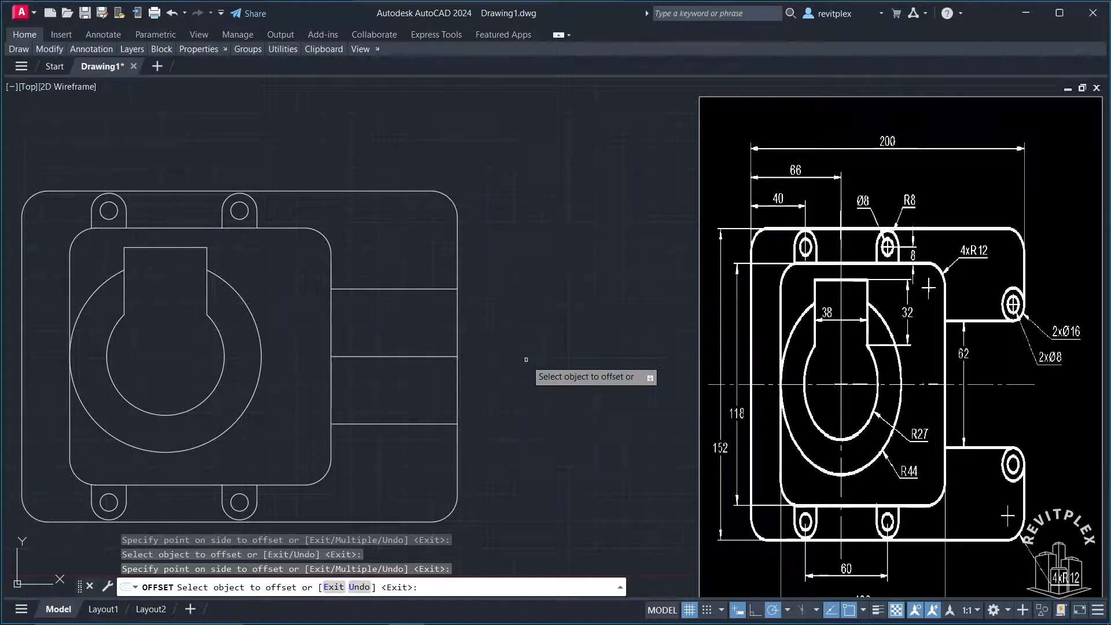
pyautogui.press('Escape')
# Trim away the middle horizontal line and the plate's right edge between the two offset lines to open the cutout.
pyautogui.write('tr')
pyautogui.press('Return')
pyautogui.click(506, 336)
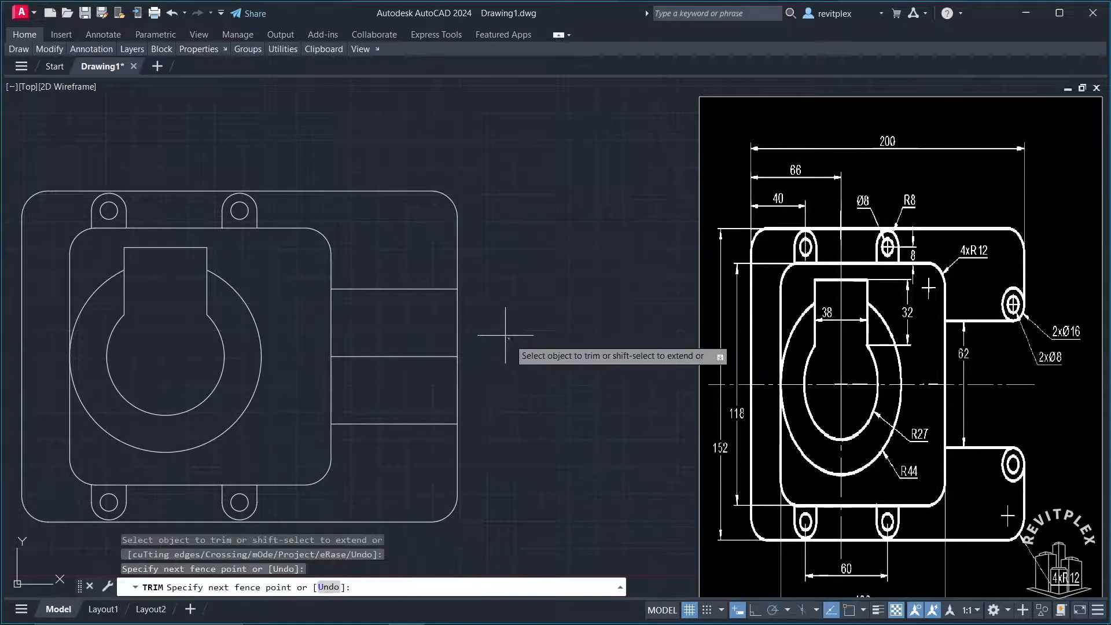
pyautogui.click(405, 376)
pyautogui.press('Return')
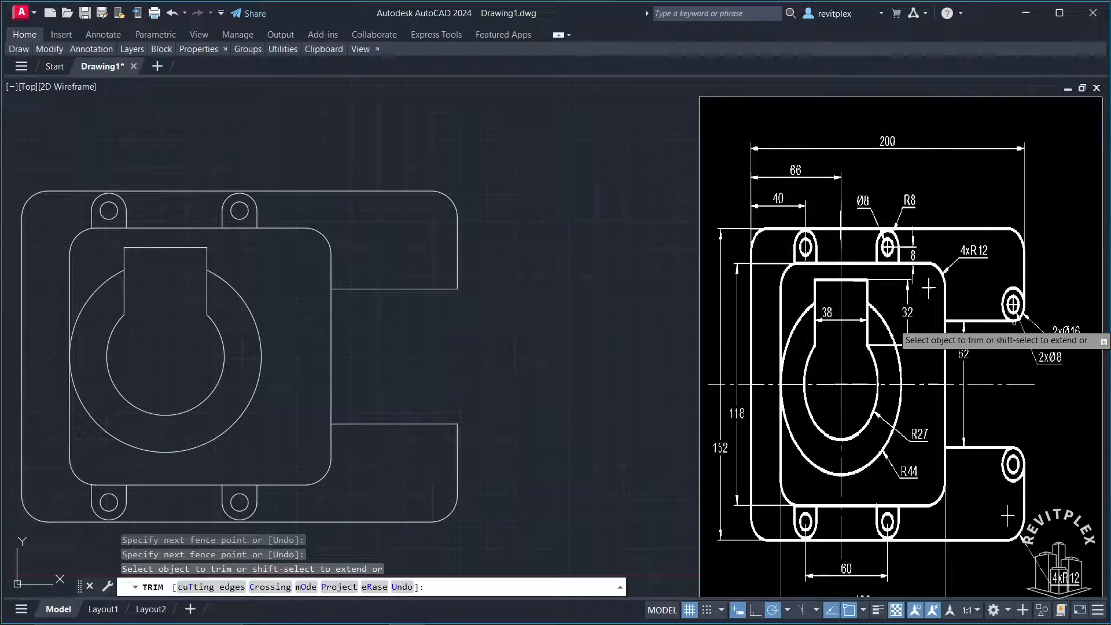
pyautogui.press('Escape')
pyautogui.press('Escape')
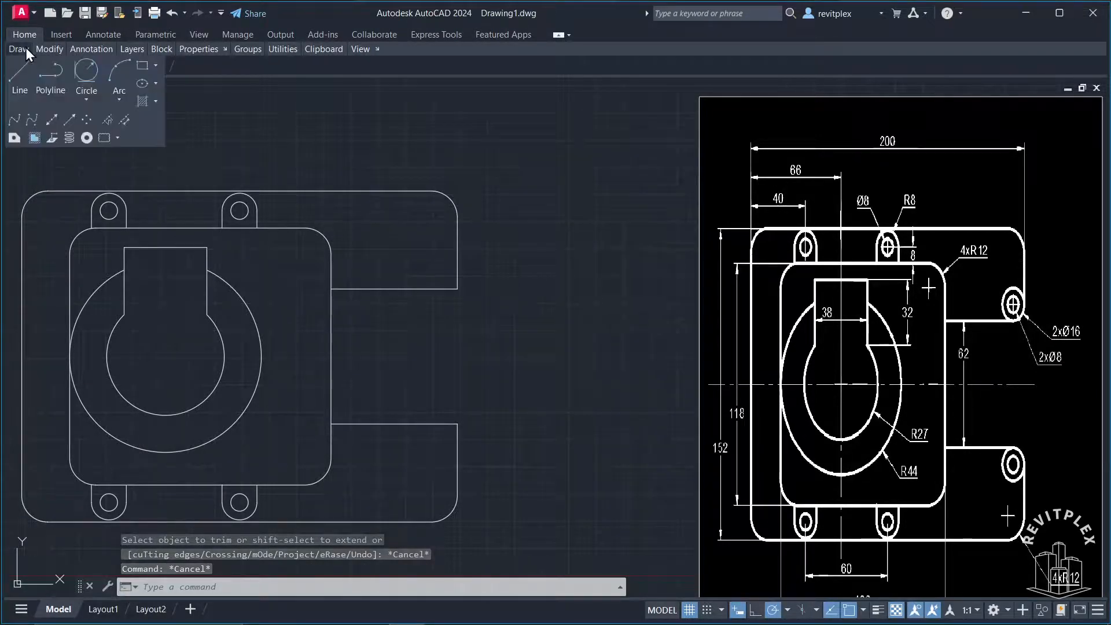
# Draw a radius 8 circle tangent to the cutout's upper line and the plate's upper right edge using Tan, Tan, Radius.
pyautogui.moveTo(49, 49)
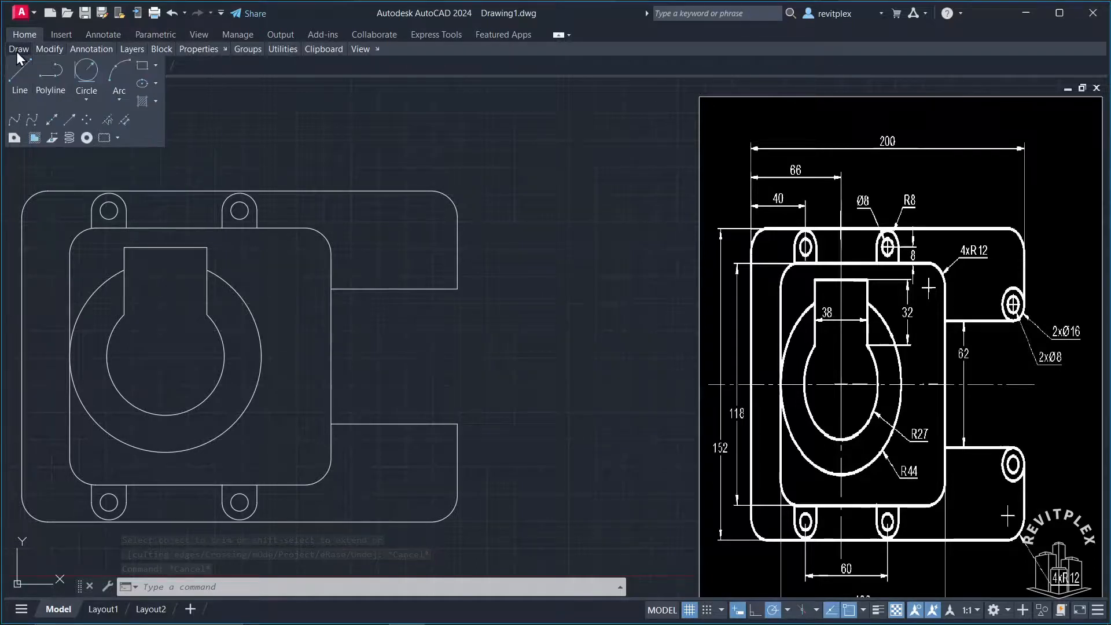
pyautogui.click(89, 102)
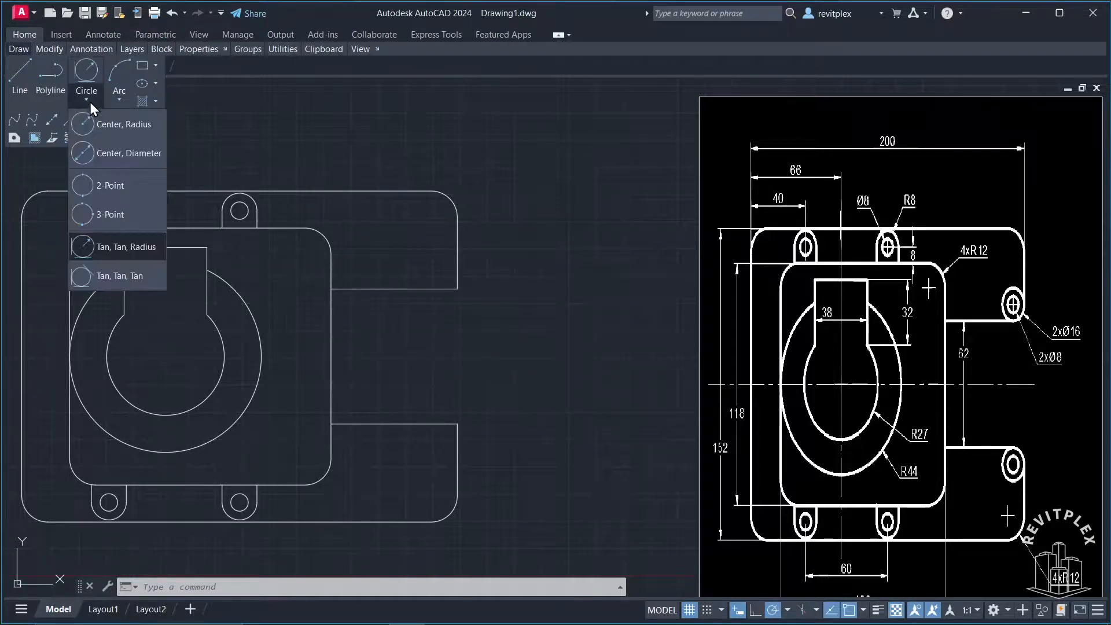
pyautogui.click(134, 254)
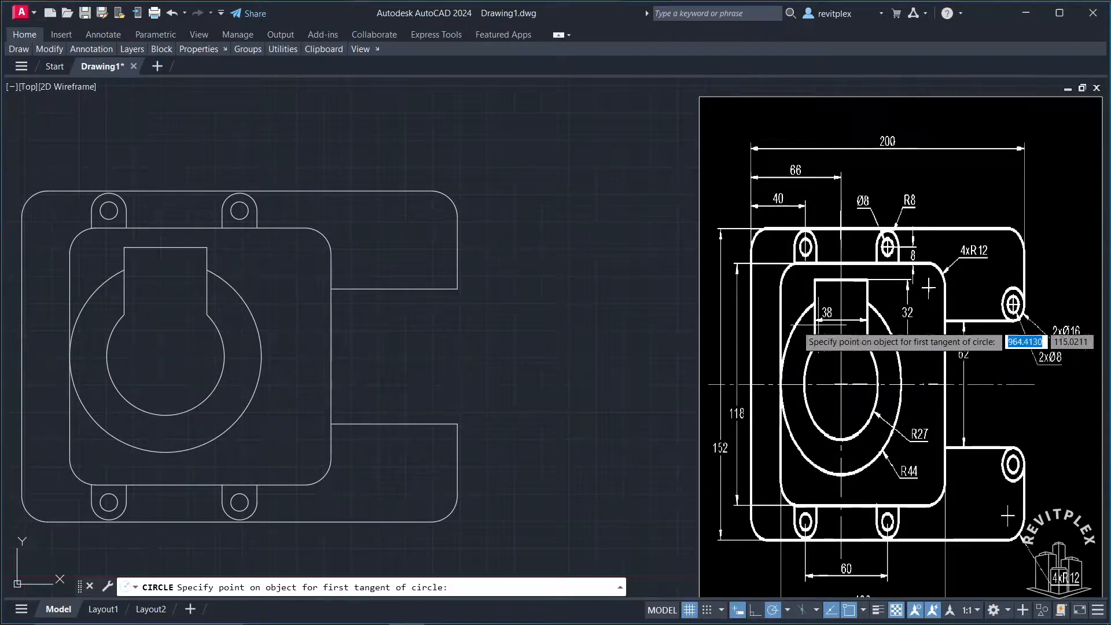
pyautogui.click(427, 288)
pyautogui.click(456, 269)
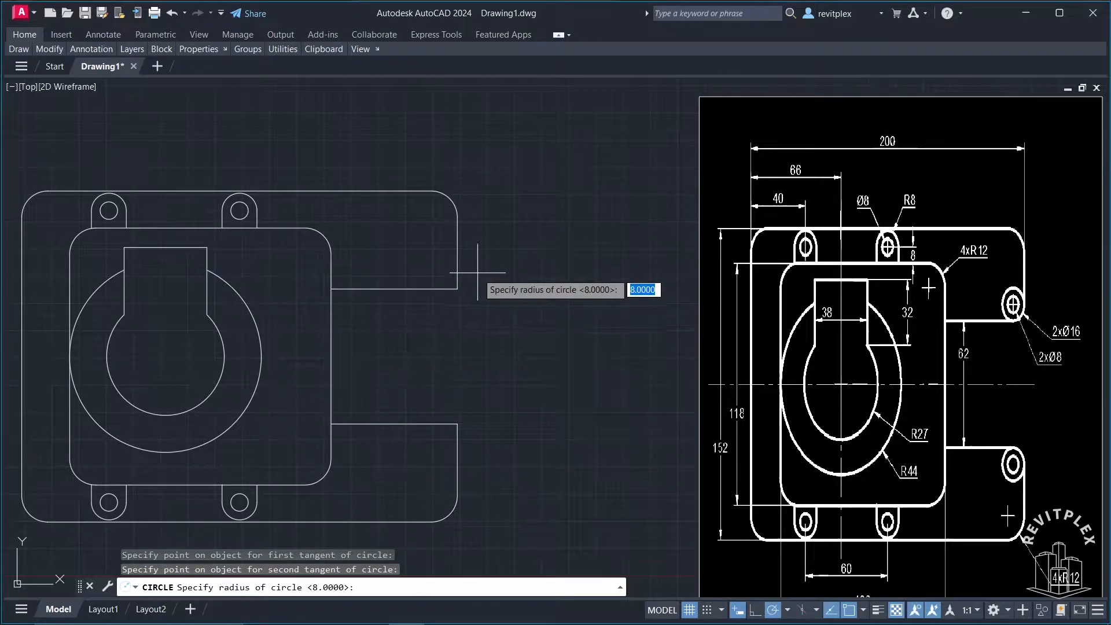
pyautogui.press('Return')
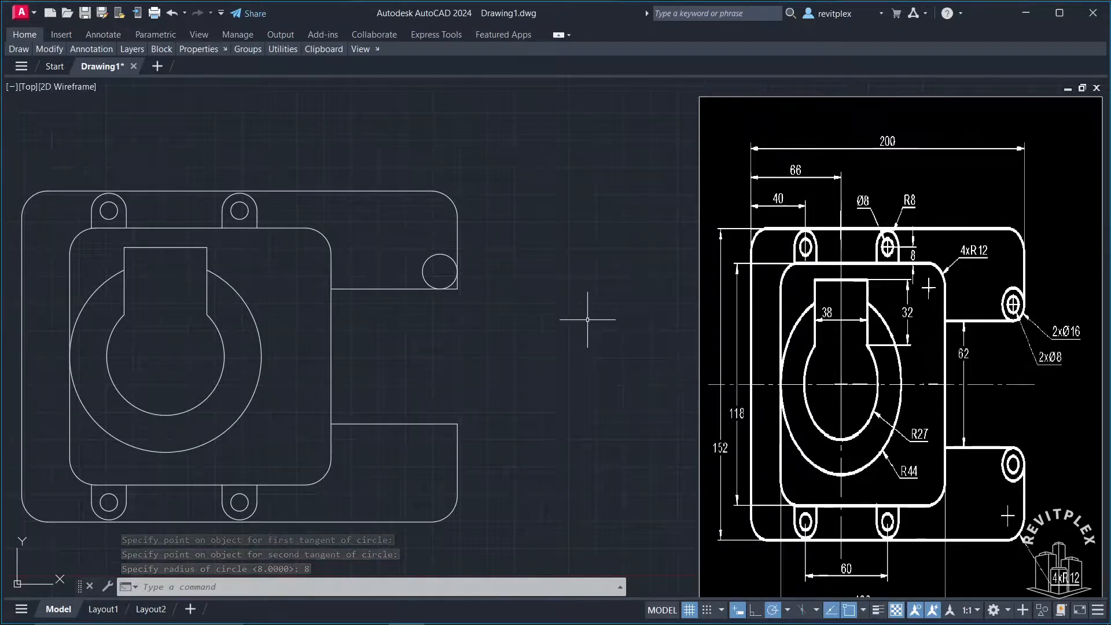
# Draw a radius 4 circle concentric with the radius 8 circle at the cutout's upper corner.
pyautogui.write('c')
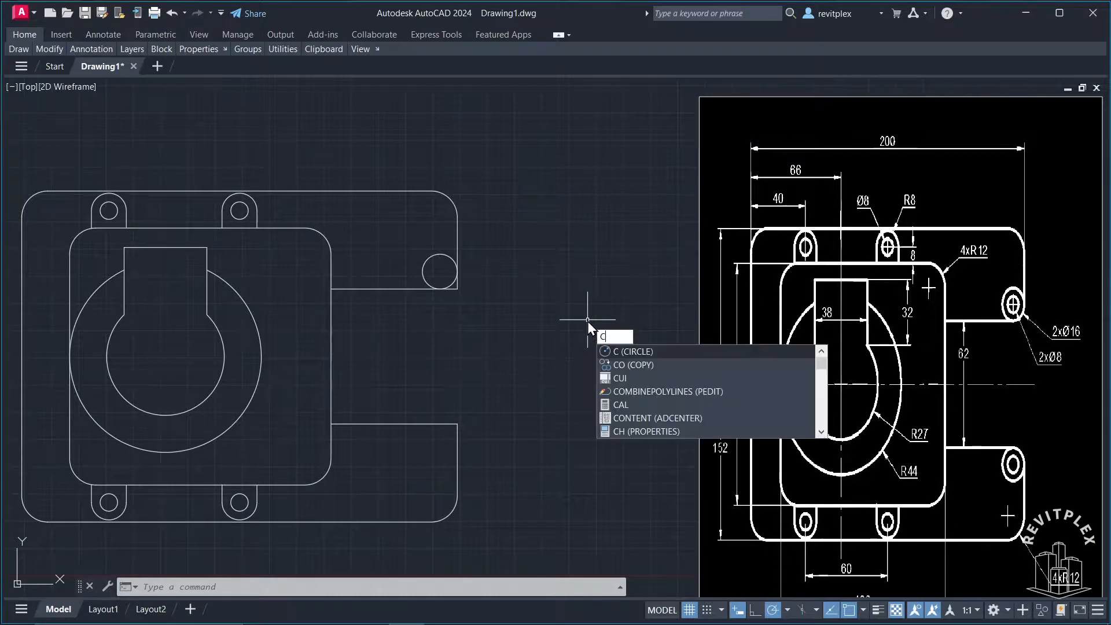
pyautogui.press('Return')
pyautogui.click(439, 270)
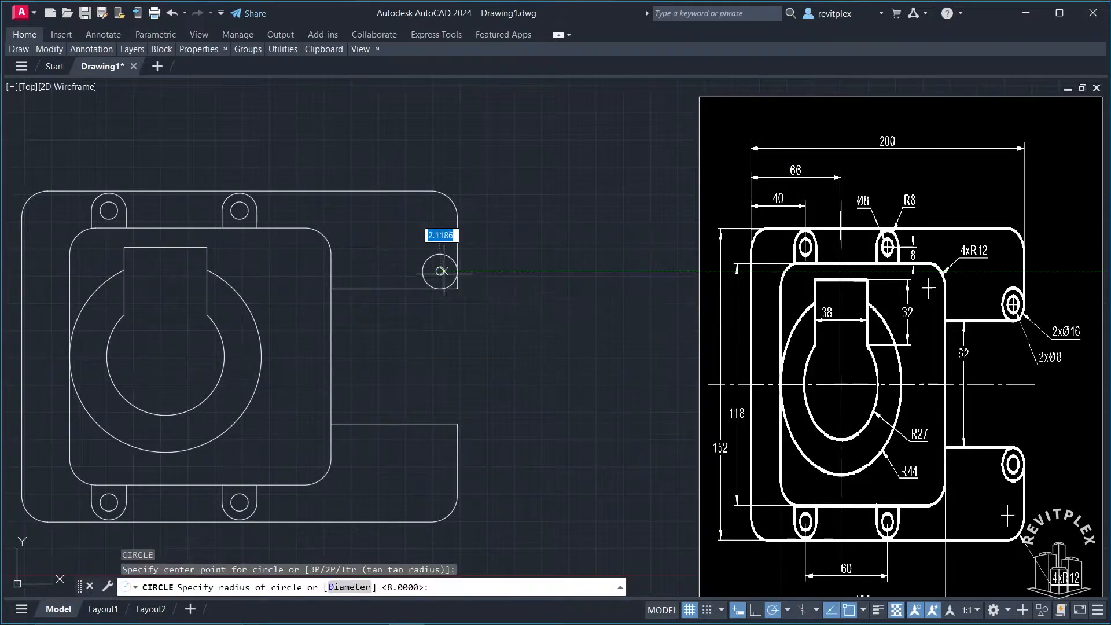
pyautogui.write('4')
pyautogui.press('Return')
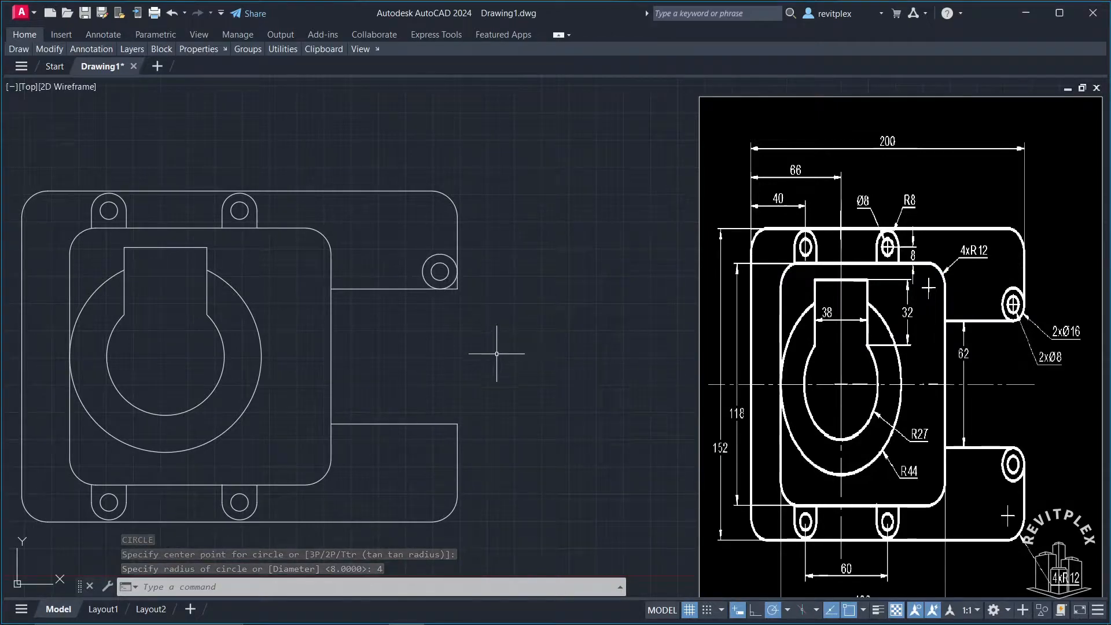
# Mirror the two concentric circles at the cutout's upper corner across the horizontal centreline of the large circles, keeping the source objects.
pyautogui.click(397, 241)
pyautogui.click(476, 303)
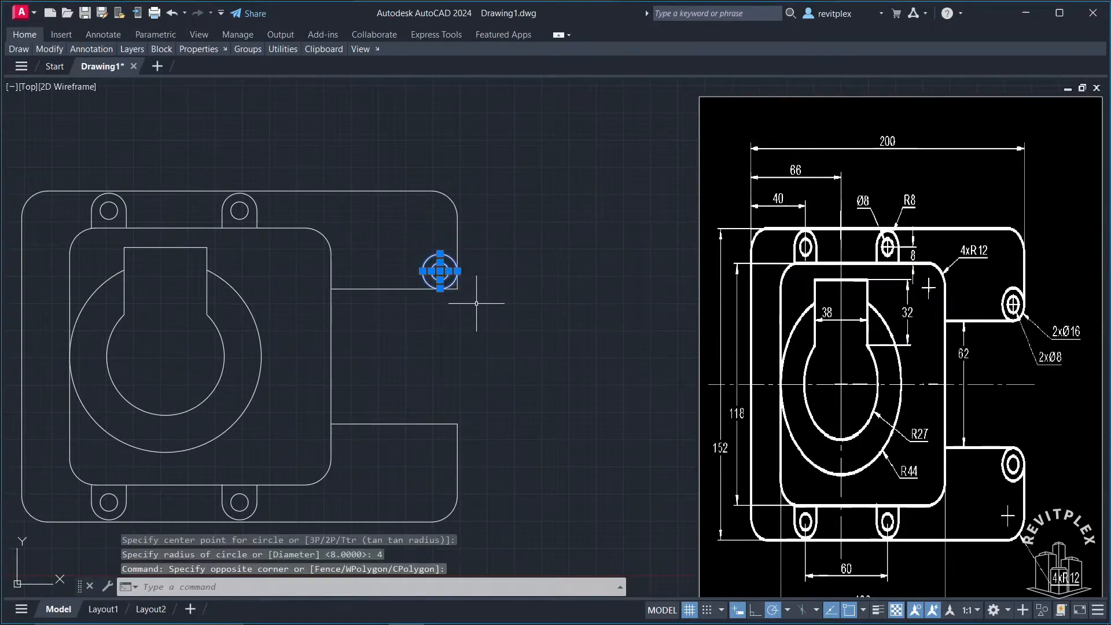
pyautogui.write('mi')
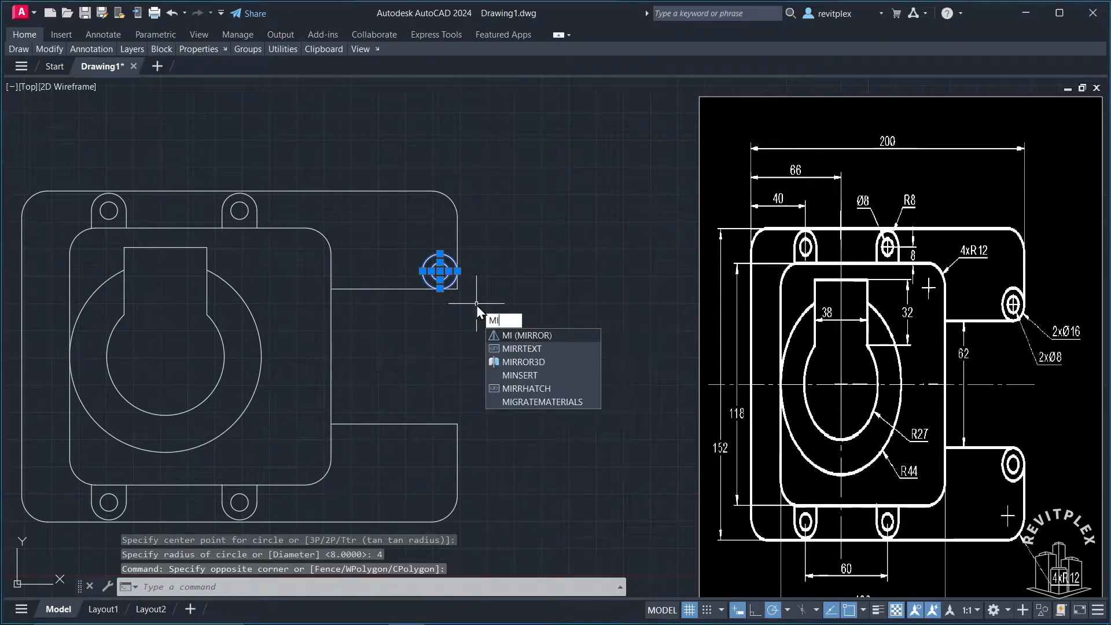
pyautogui.press('Return')
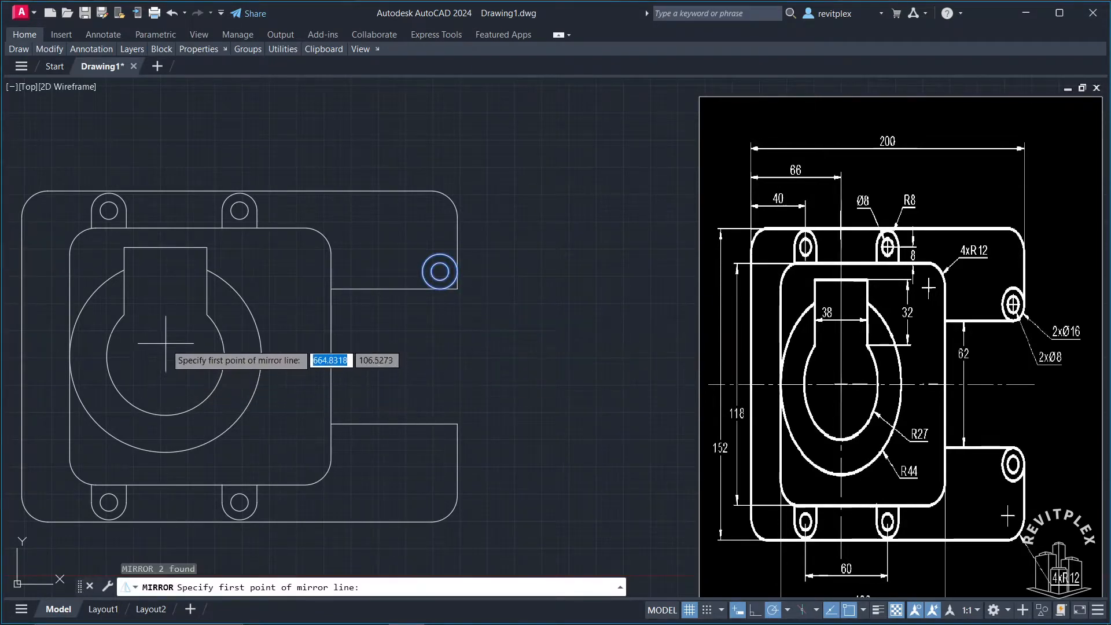
pyautogui.click(69, 356)
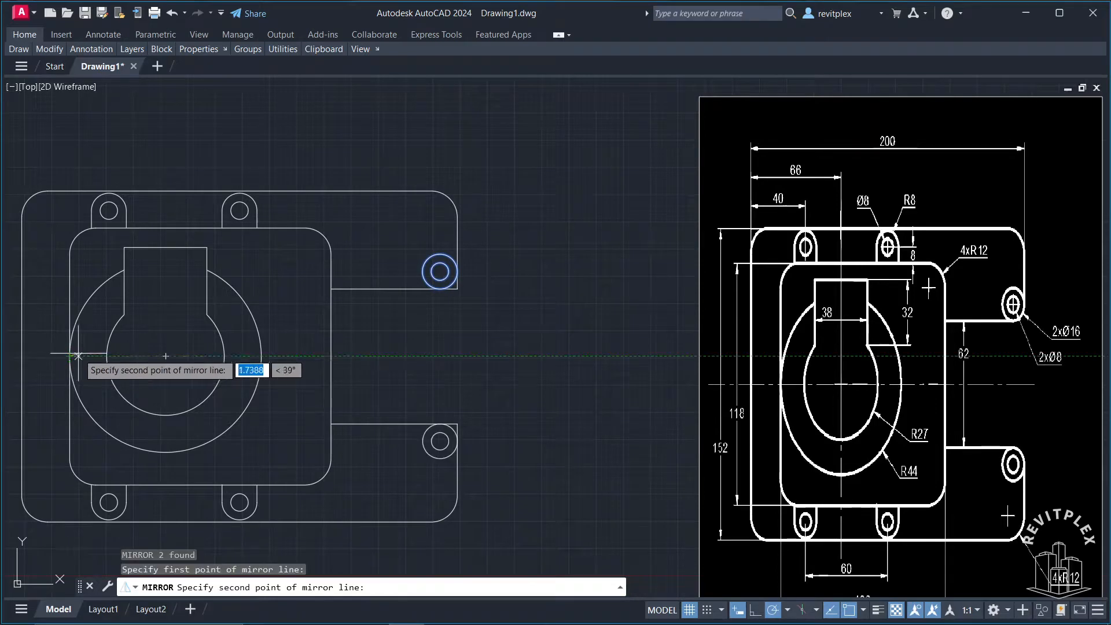
pyautogui.click(381, 353)
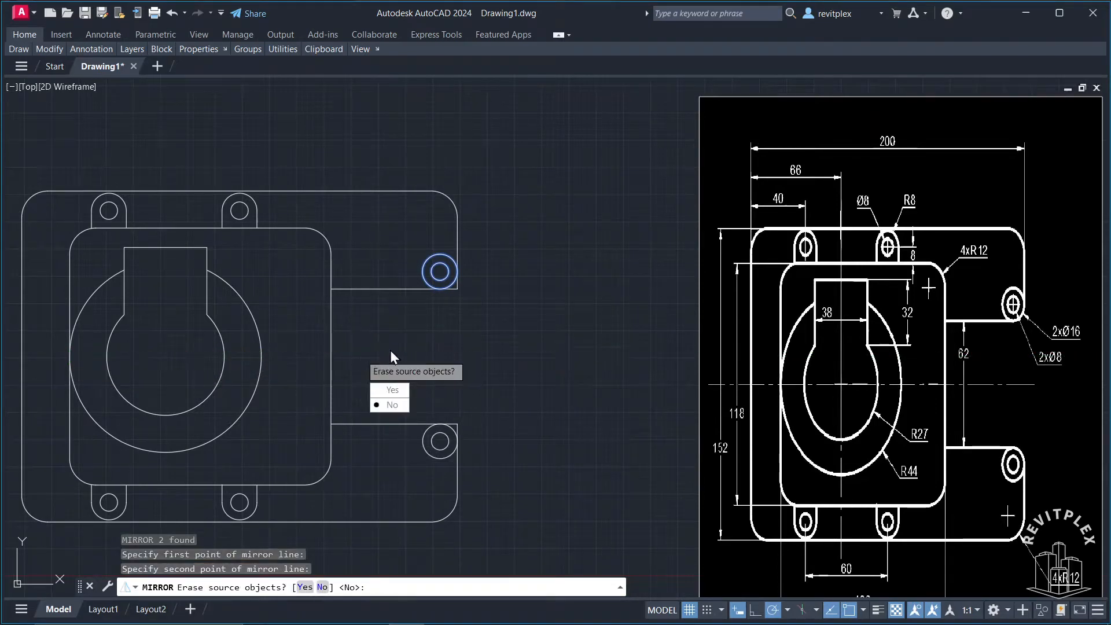
pyautogui.press('Return')
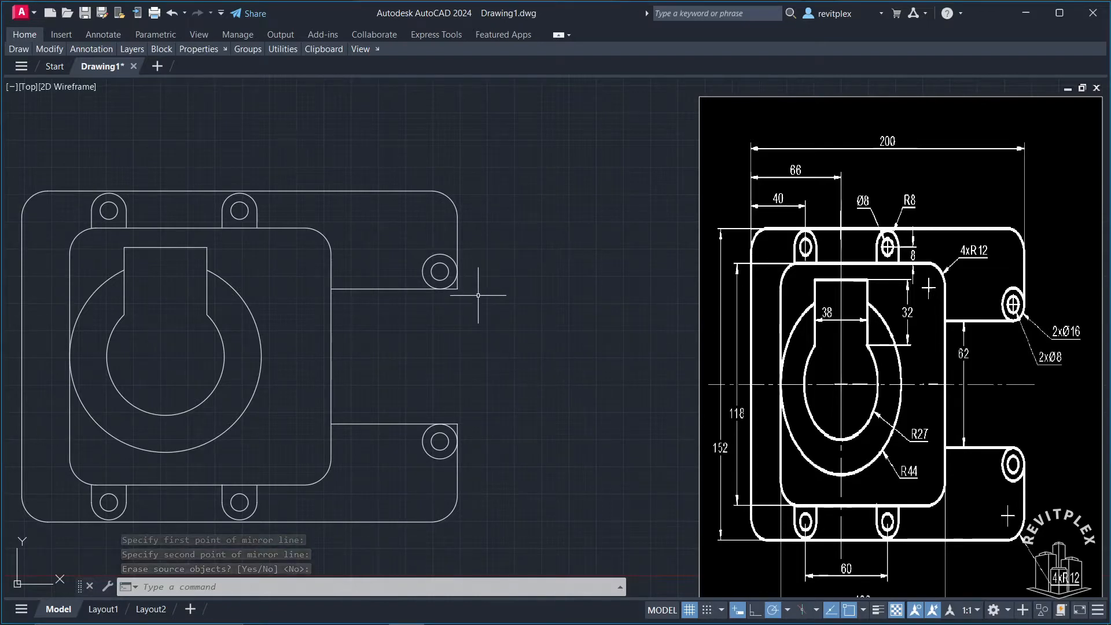
# Trim the sharp plate corners projecting beyond the radius 8 circles at both ends of the cutout.
pyautogui.write('tr')
pyautogui.press('Return')
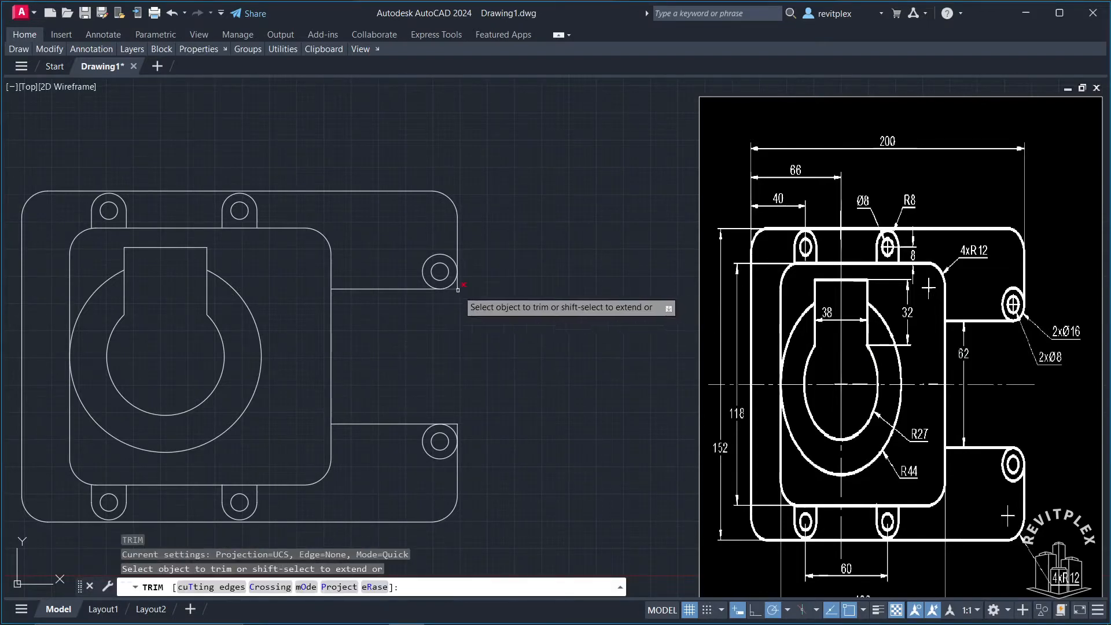
pyautogui.click(457, 290)
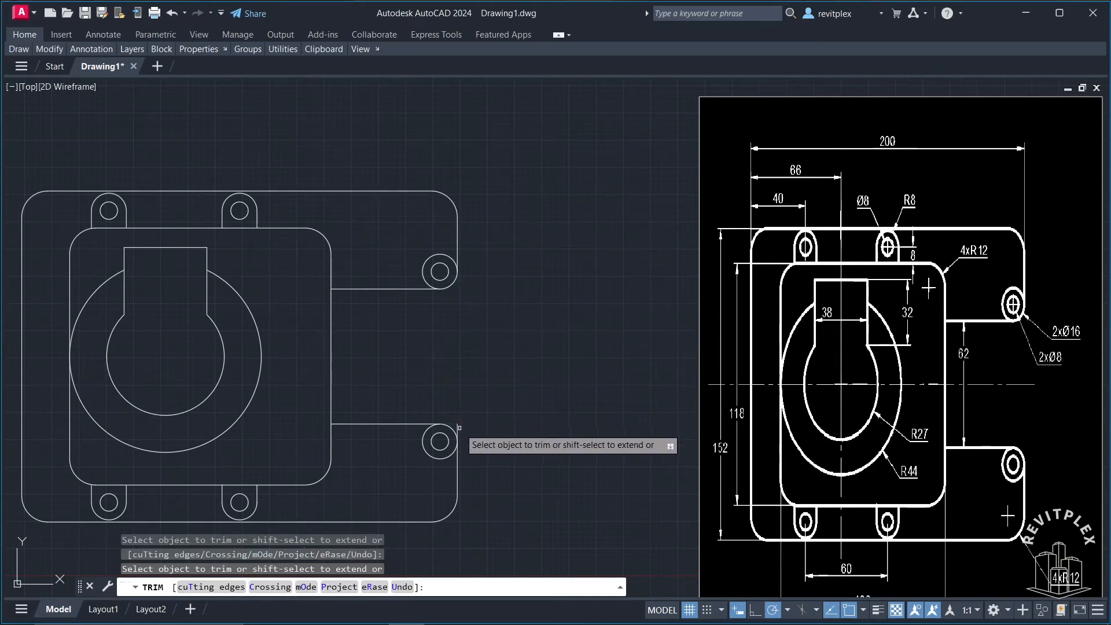
pyautogui.click(460, 428)
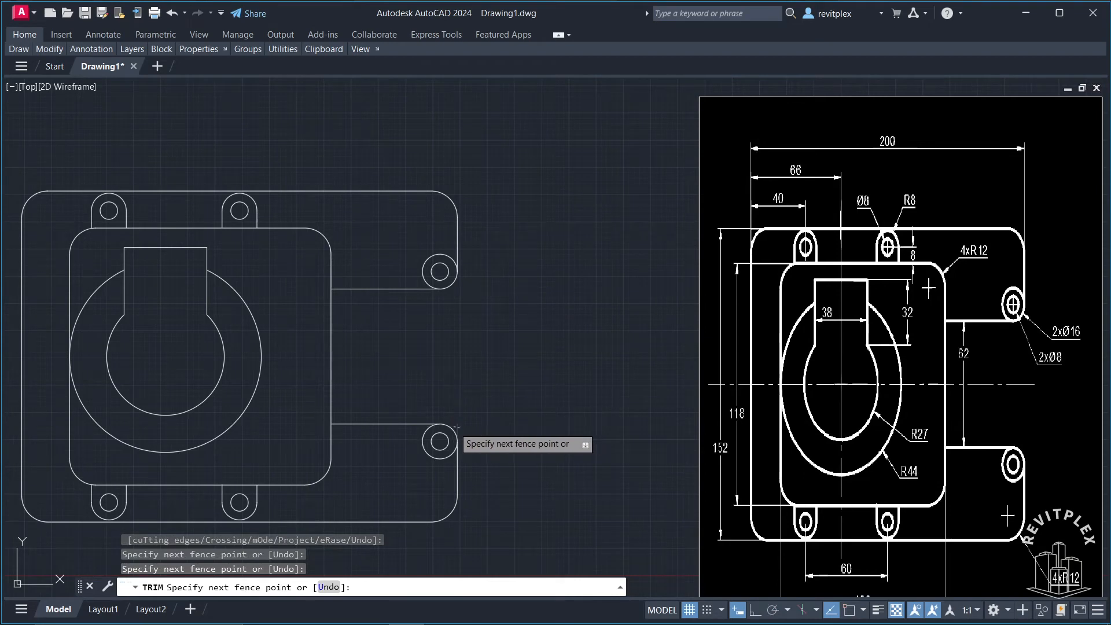
pyautogui.press('Return')
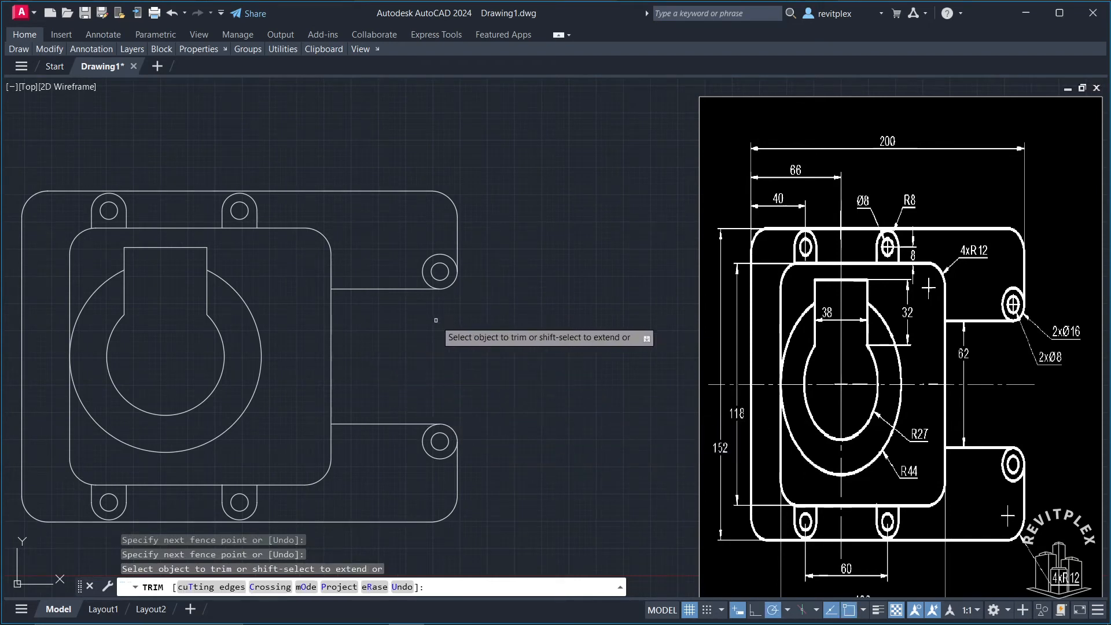
pyautogui.press('Escape')
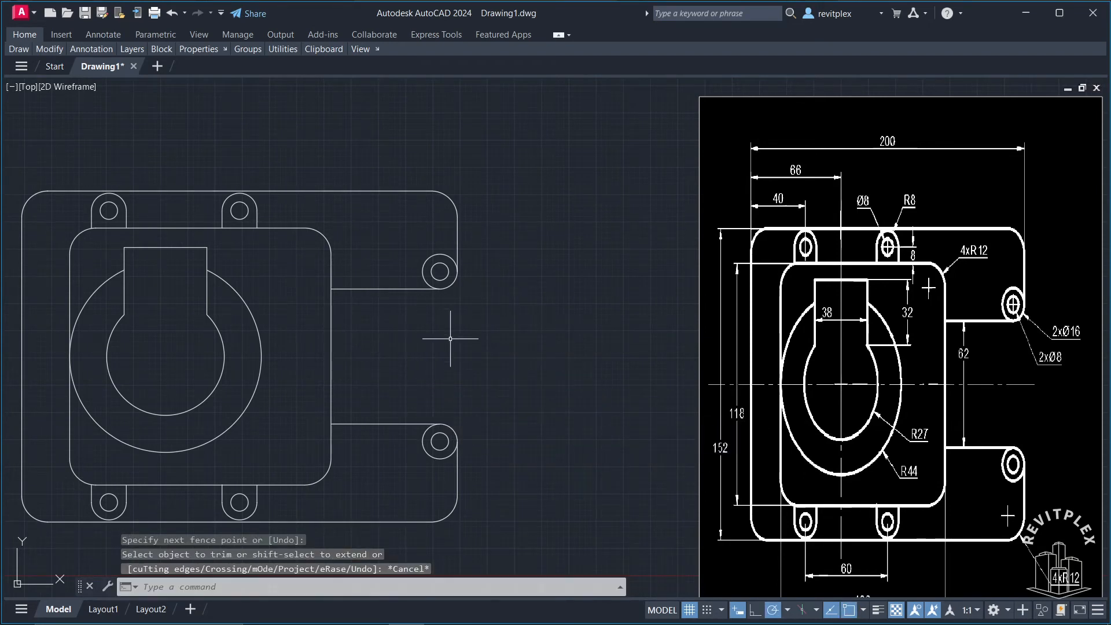